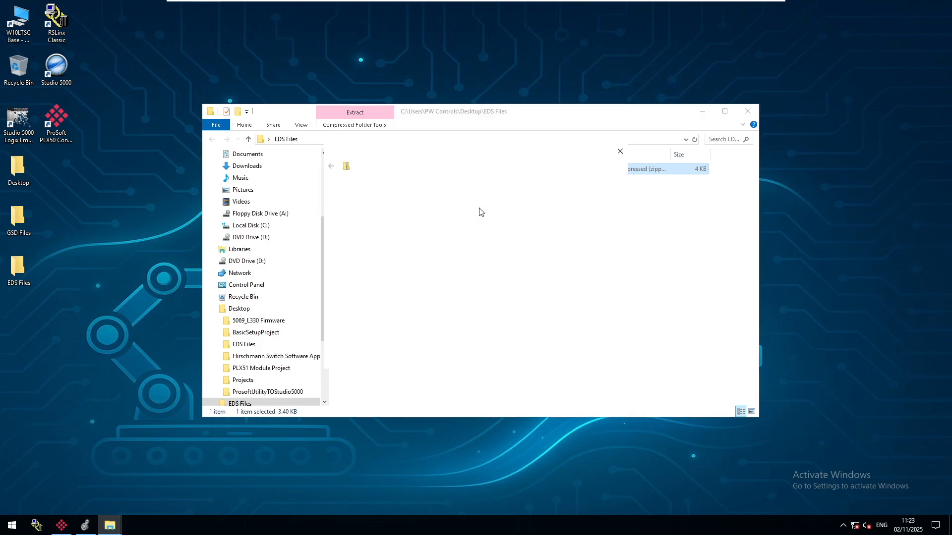
# Extract PLX-51-PBM EDS Files.zip into the EDS Files folder and delete the original archive.
pyautogui.click(566, 358)
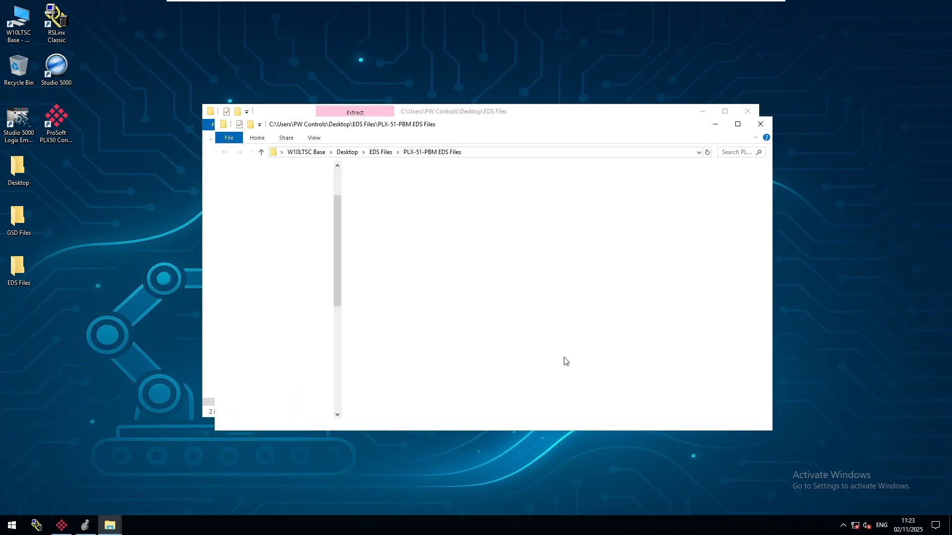
pyautogui.doubleClick(382, 188)
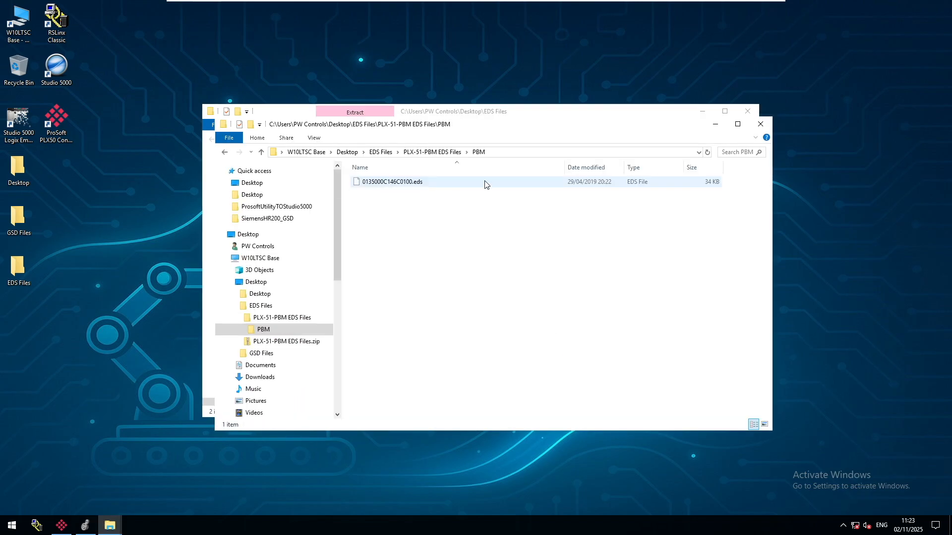
pyautogui.click(759, 125)
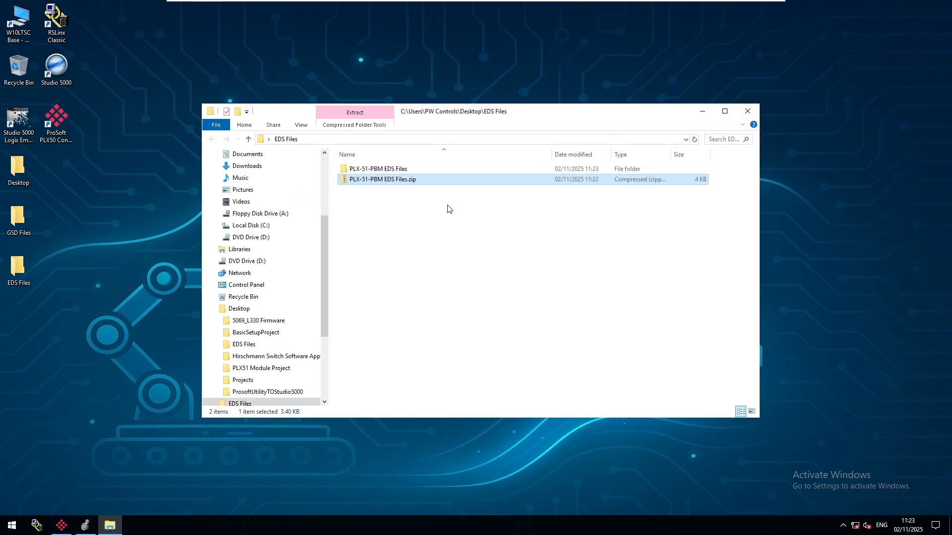
pyautogui.rightClick(350, 180)
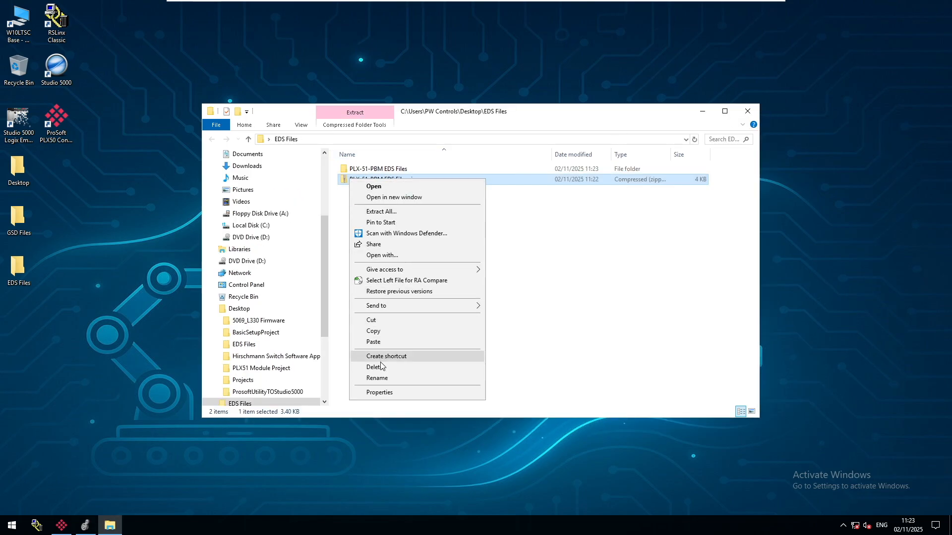
pyautogui.click(392, 366)
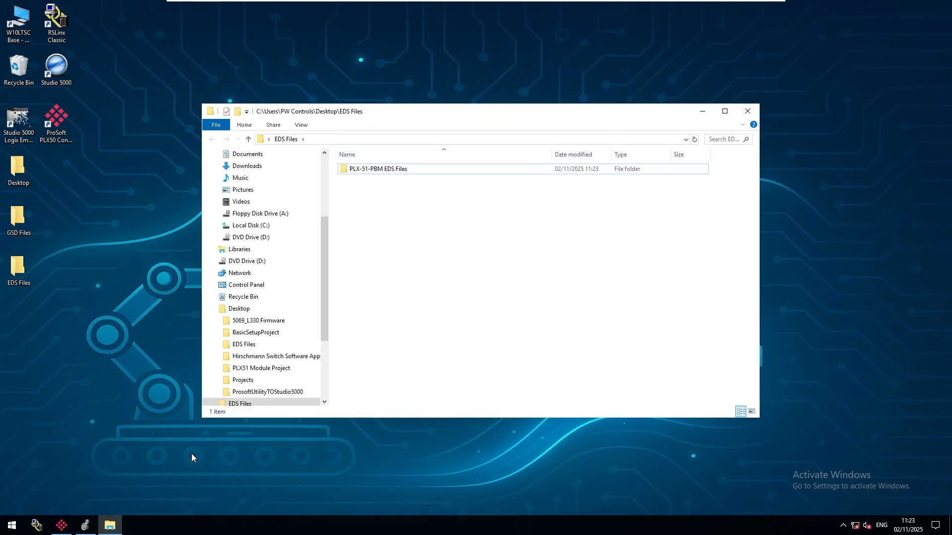
# Switch to Logix Designer and search the module catalog for plx51 under the A1 Ethernet port.
pyautogui.click(86, 526)
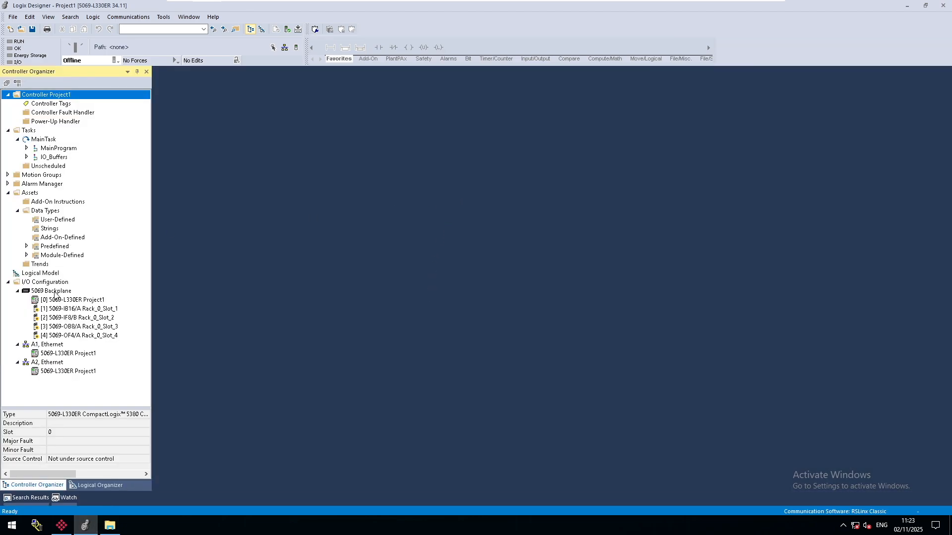
pyautogui.rightClick(49, 346)
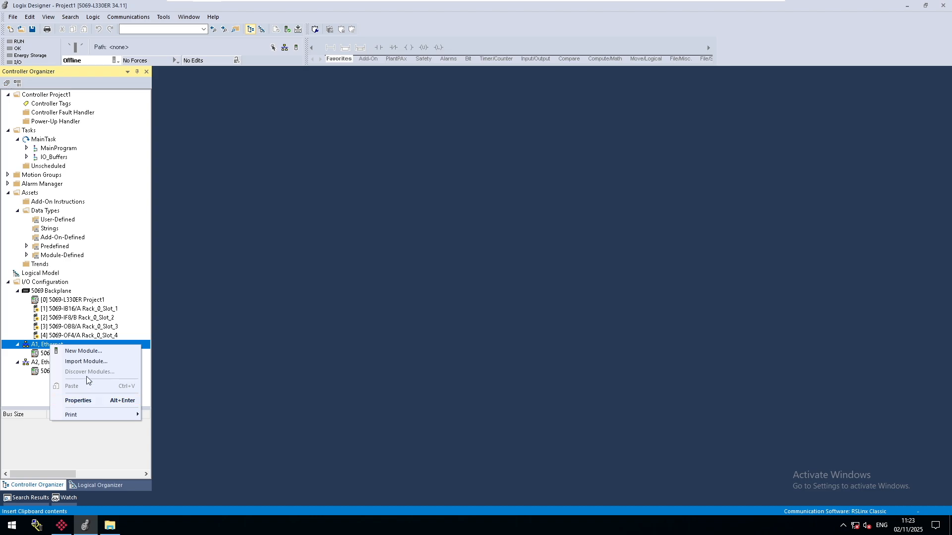
pyautogui.click(83, 351)
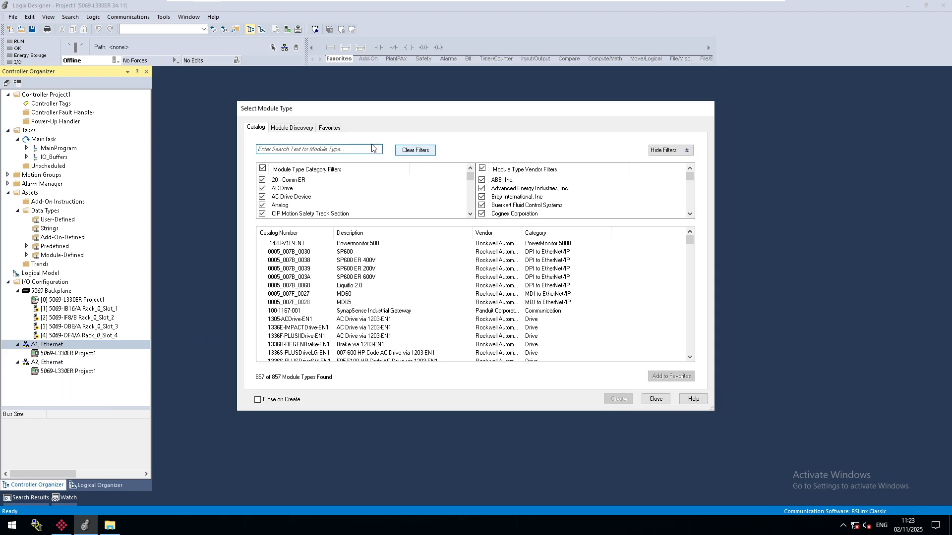
pyautogui.write('pl')
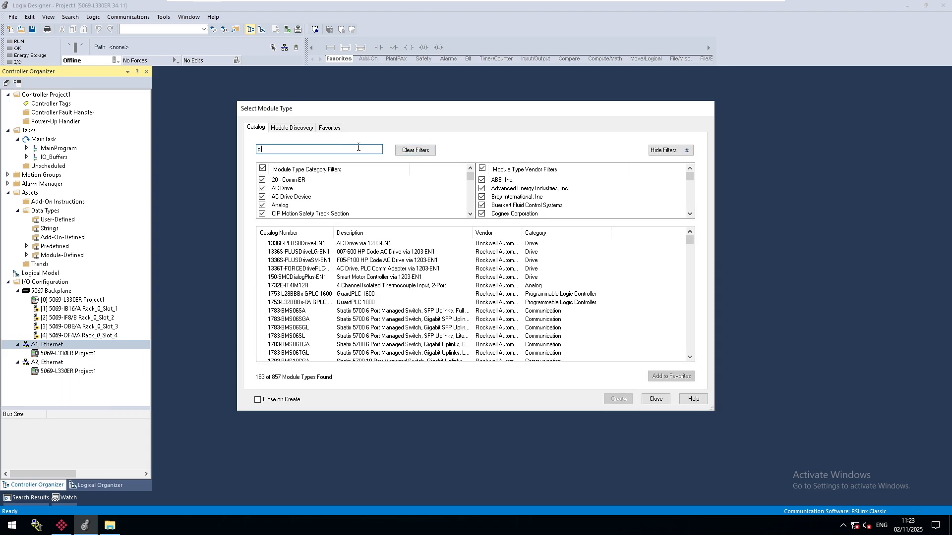
pyautogui.write('x51')
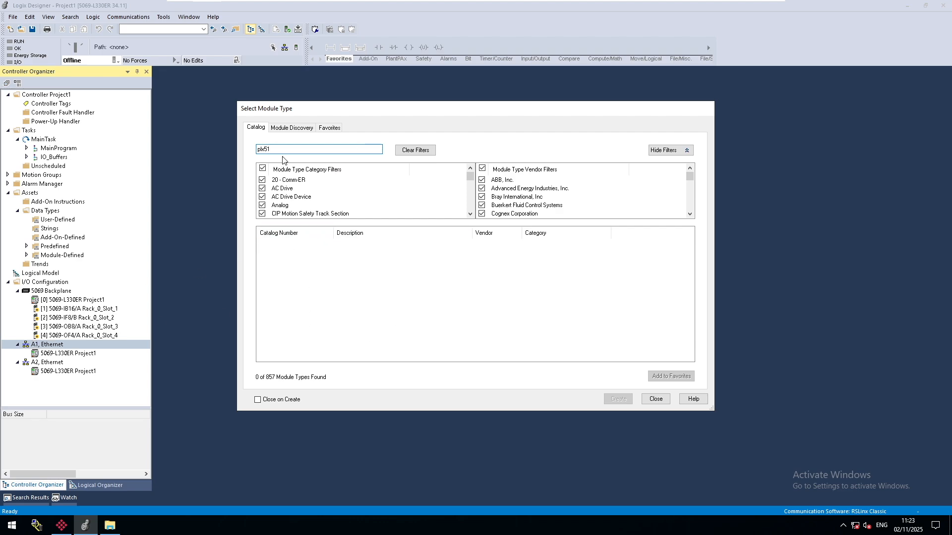
pyautogui.click(656, 399)
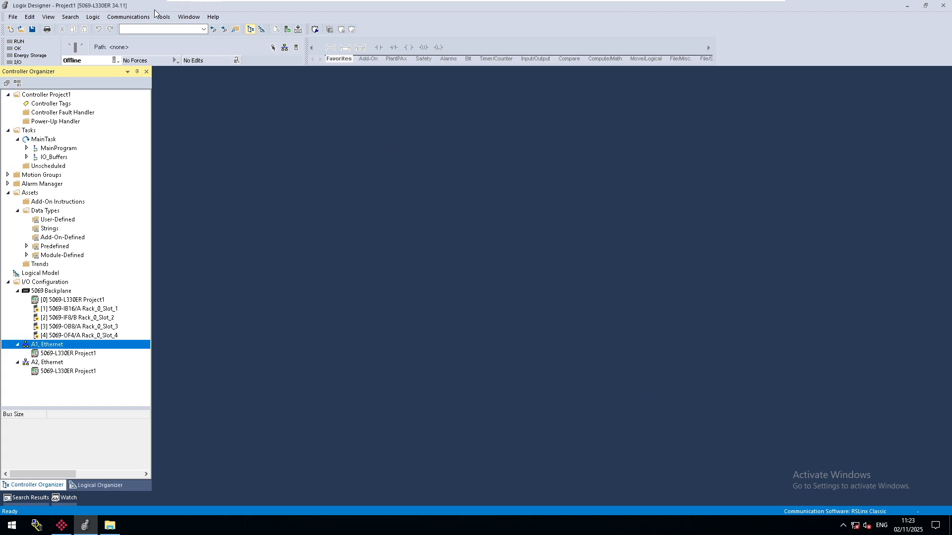
# Start the EDS Hardware Installation Tool and choose to register a device description file.
pyautogui.click(168, 21)
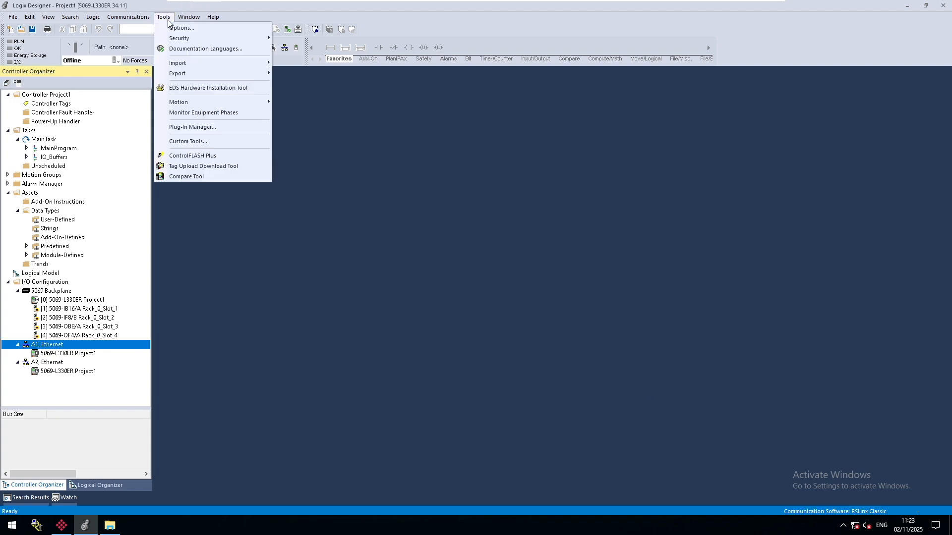
pyautogui.click(191, 92)
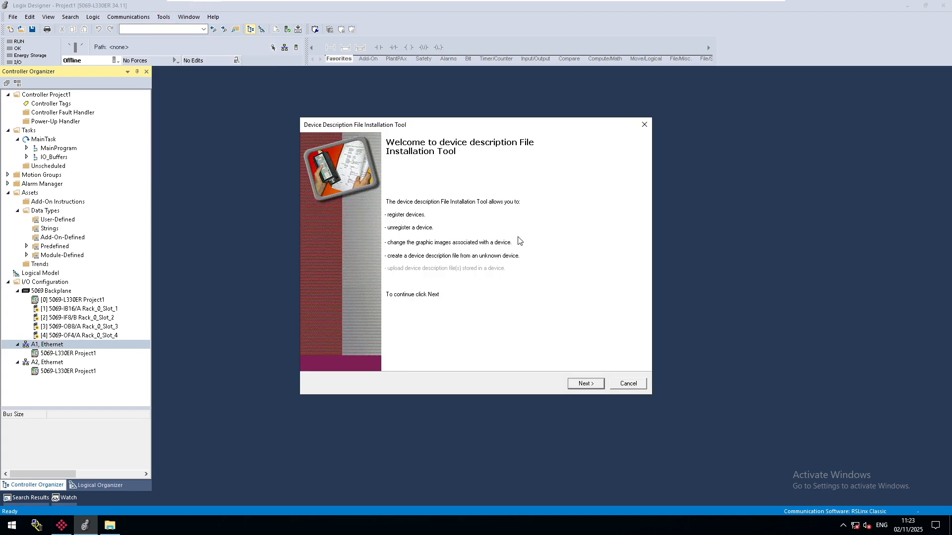
pyautogui.click(579, 383)
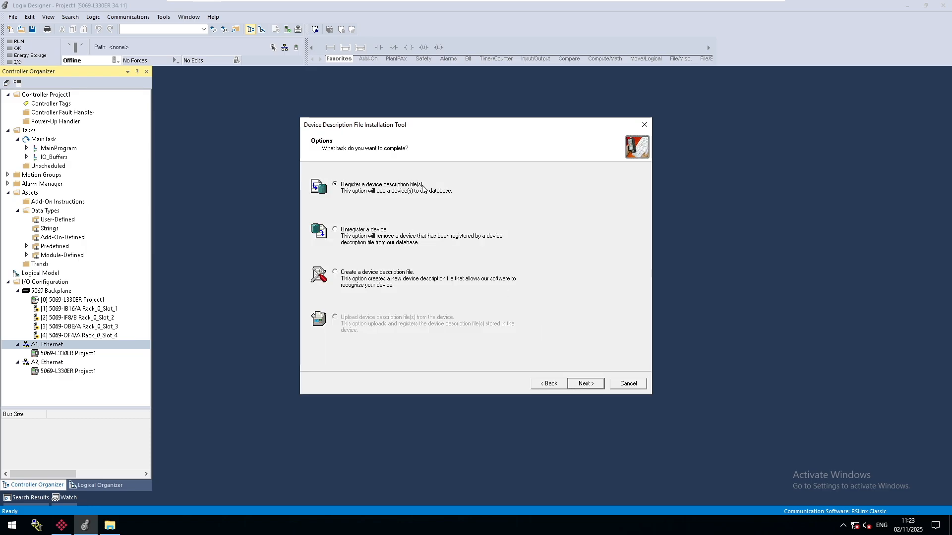
pyautogui.click(590, 385)
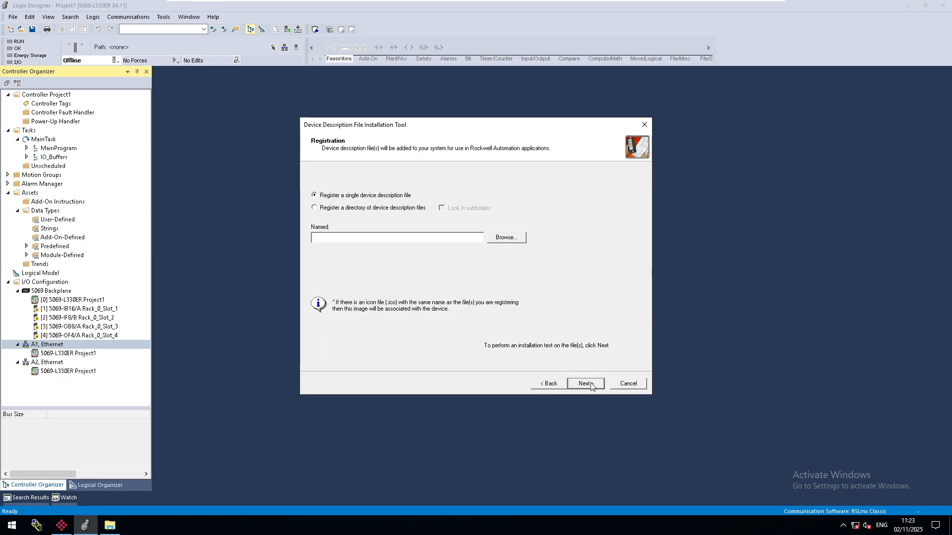
# Select 0135000C146C0100.eds from the desktop's EDS Files > PLX-51-PBM EDS Files > PBM folder as the single file to register.
pyautogui.click(504, 239)
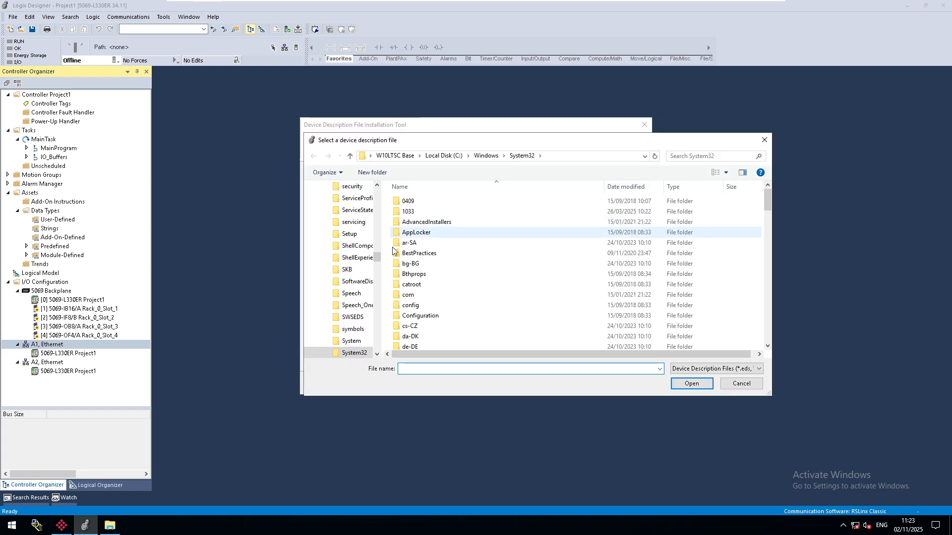
pyautogui.moveTo(376, 259); pyautogui.dragTo(376, 191)
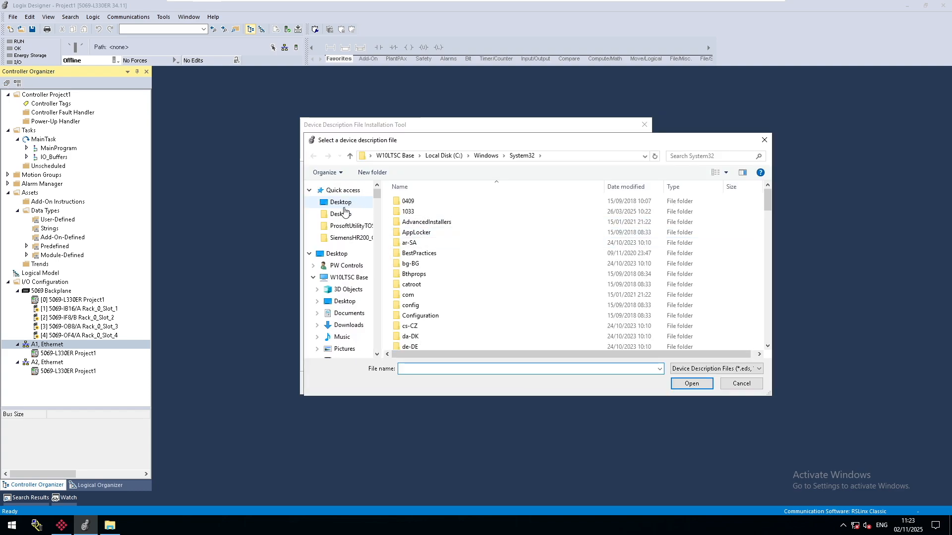
pyautogui.click(343, 204)
pyautogui.doubleClick(428, 212)
pyautogui.click(444, 202)
pyautogui.doubleClick(443, 202)
pyautogui.doubleClick(429, 203)
pyautogui.click(445, 204)
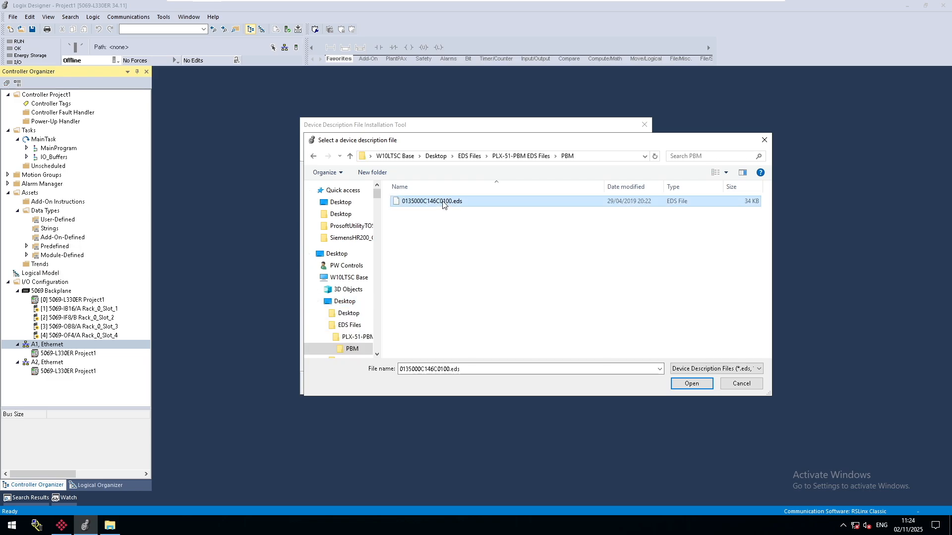
pyautogui.click(691, 383)
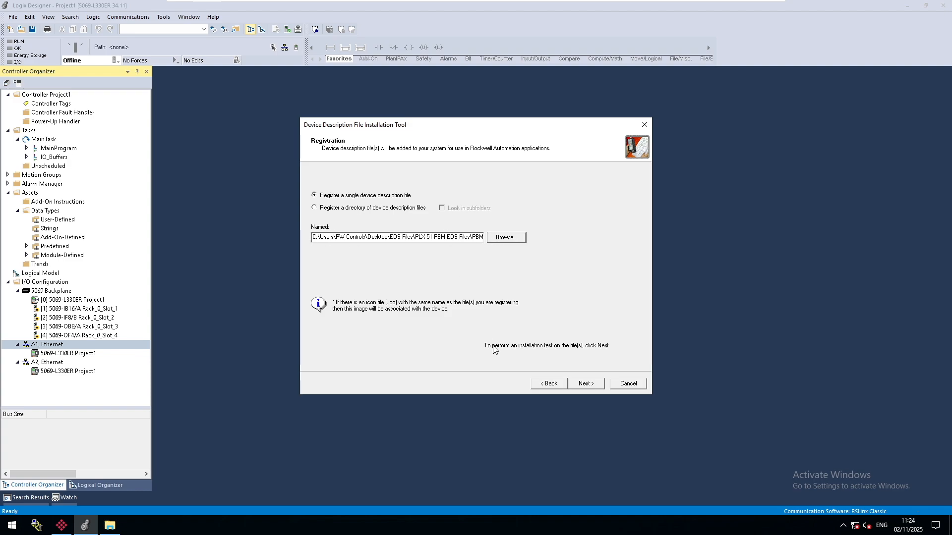
# Complete the registration of the PLX51-PBM device description and save the project.
pyautogui.click(586, 384)
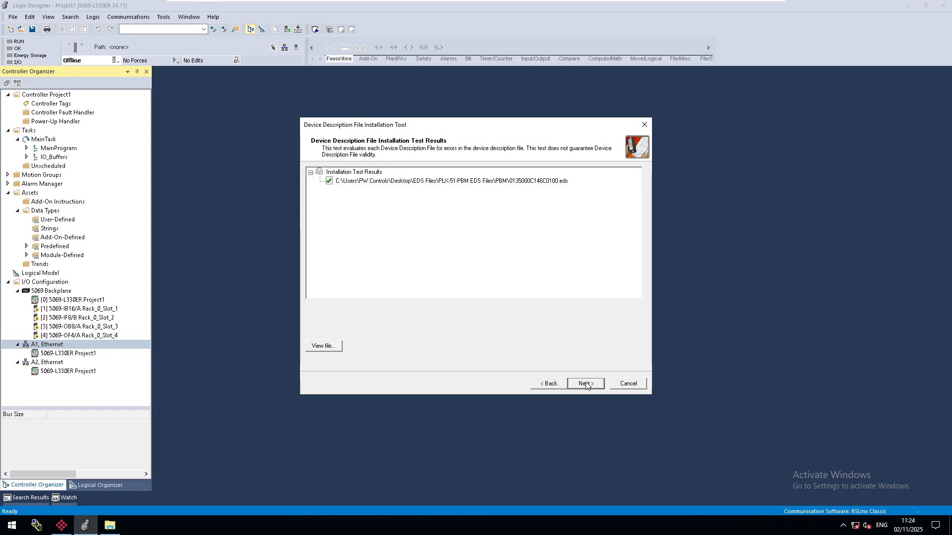
pyautogui.click(585, 385)
pyautogui.click(431, 204)
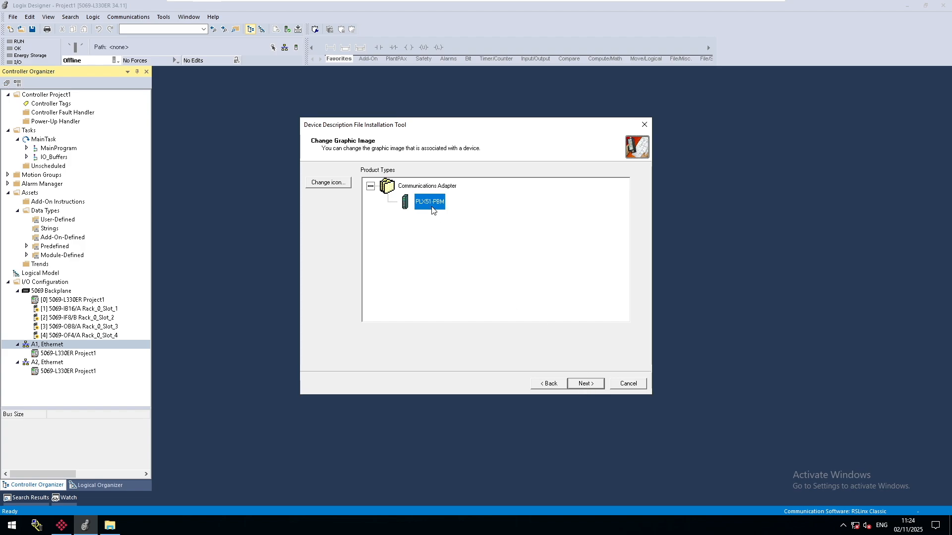
pyautogui.click(595, 385)
pyautogui.click(595, 384)
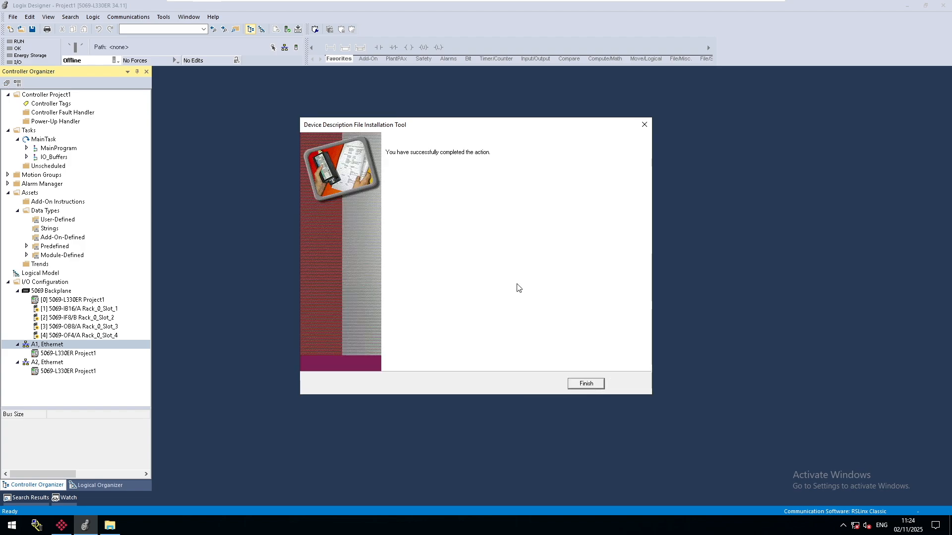
pyautogui.click(586, 384)
pyautogui.click(31, 30)
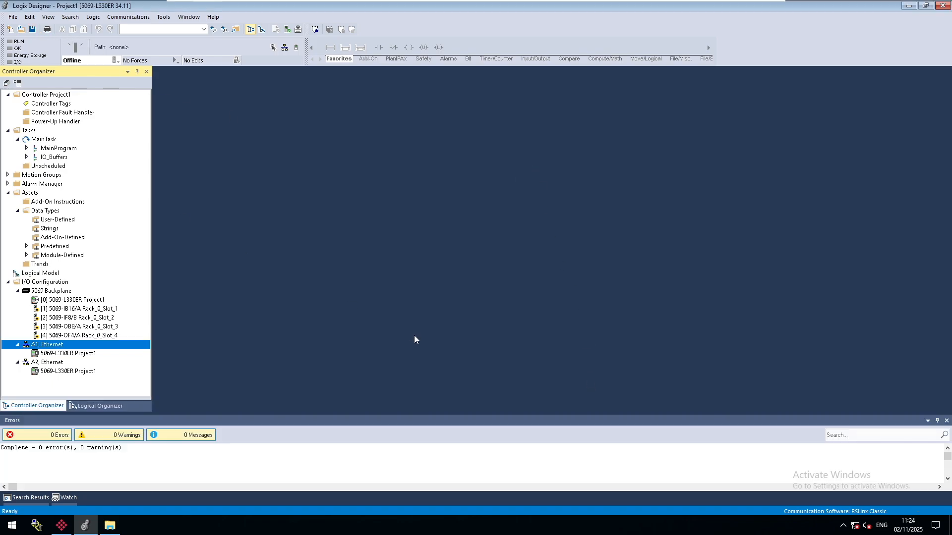
pyautogui.click(946, 421)
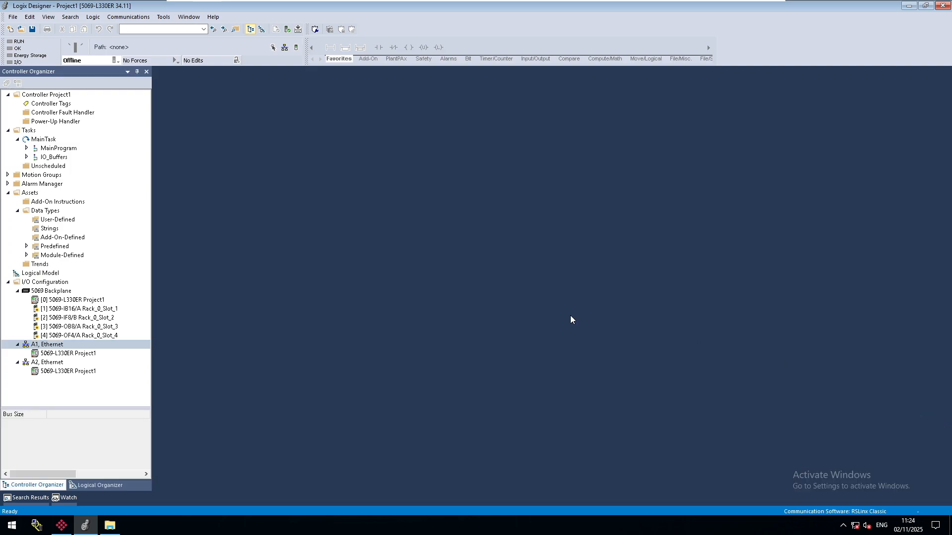
# Search the module catalog for plx51 and start creating a PLX51-PBM module under the A1 Ethernet port.
pyautogui.rightClick(49, 345)
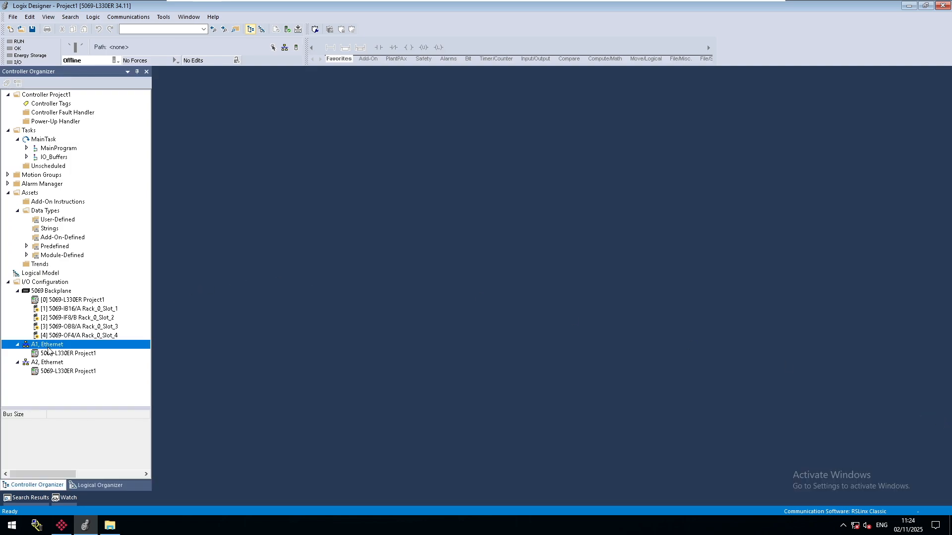
pyautogui.click(112, 358)
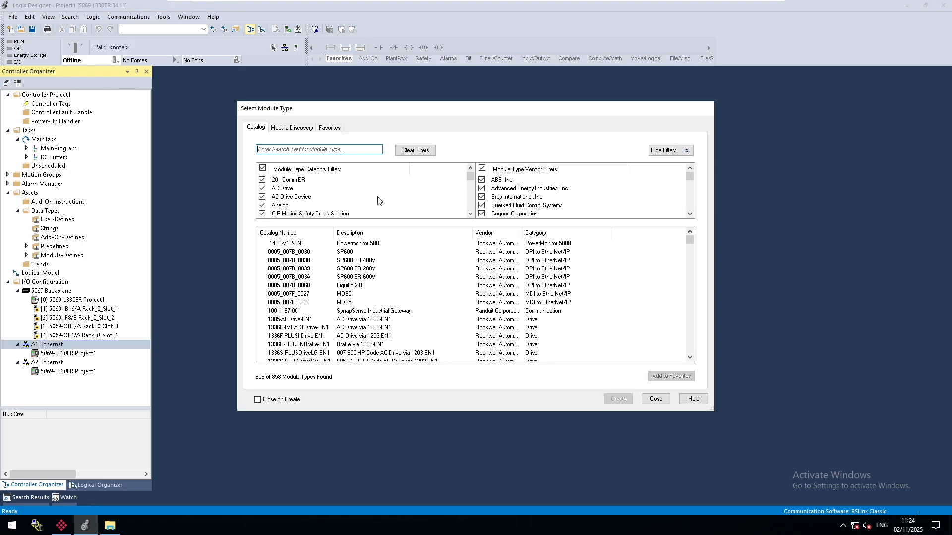
pyautogui.write('plx')
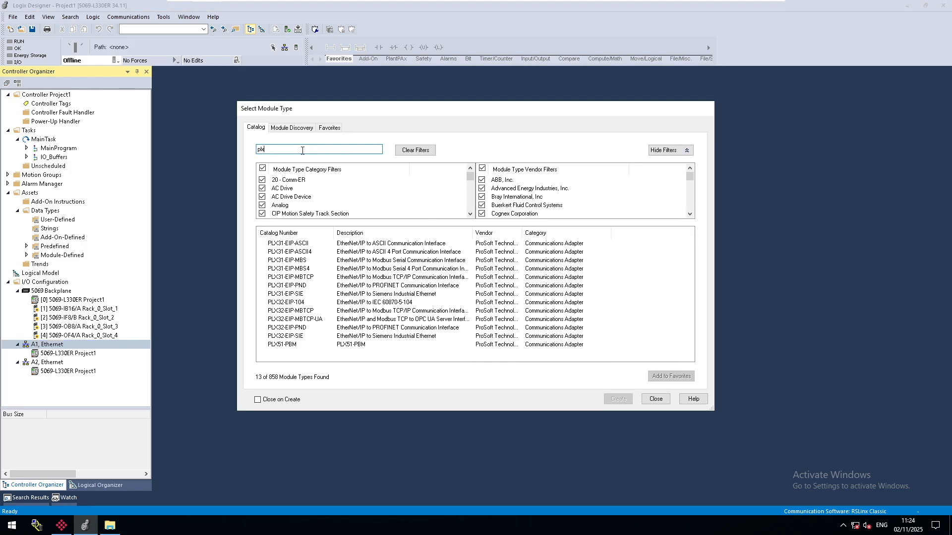
pyautogui.write('51')
pyautogui.click(298, 243)
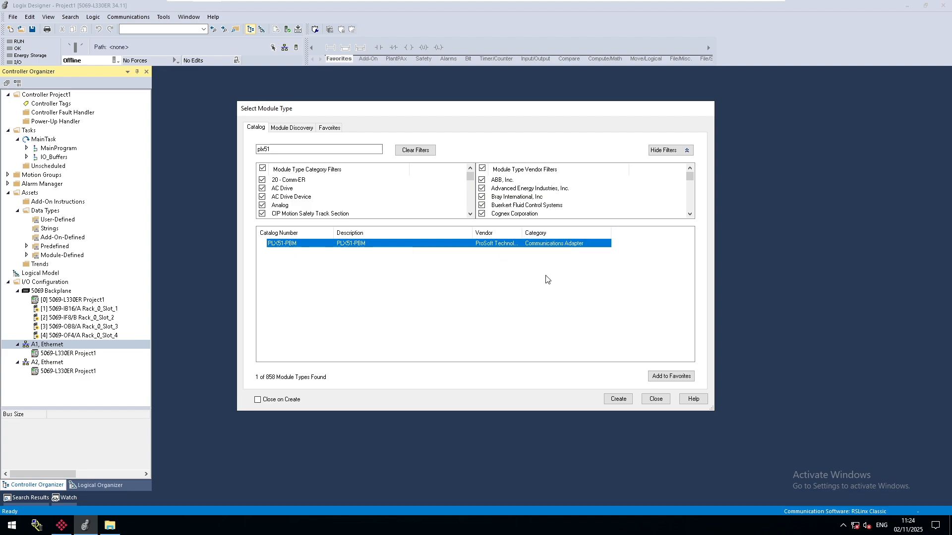
pyautogui.click(606, 400)
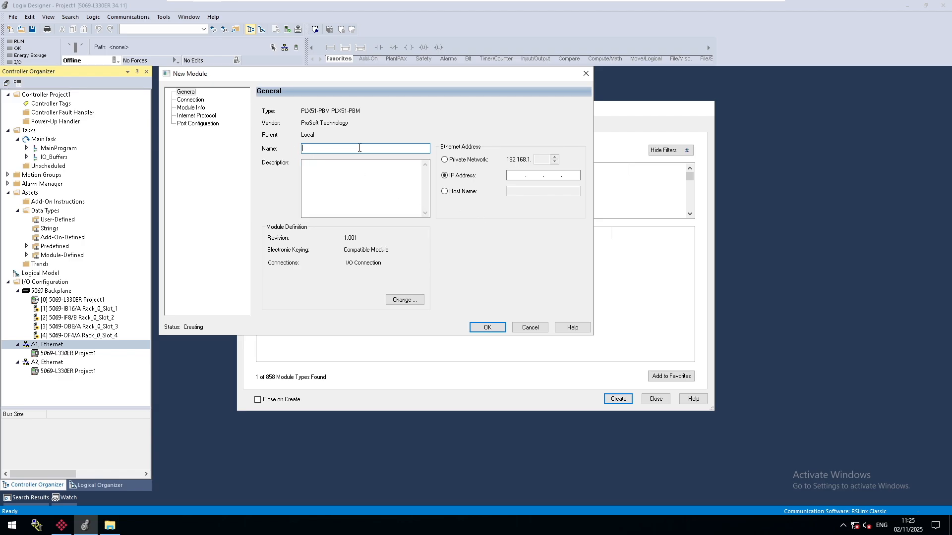
# Switch to the ProSoft PLX50 Configuration Utility, open the PLX51PBM1 device's configuration and copy its instance name.
pyautogui.click(62, 525)
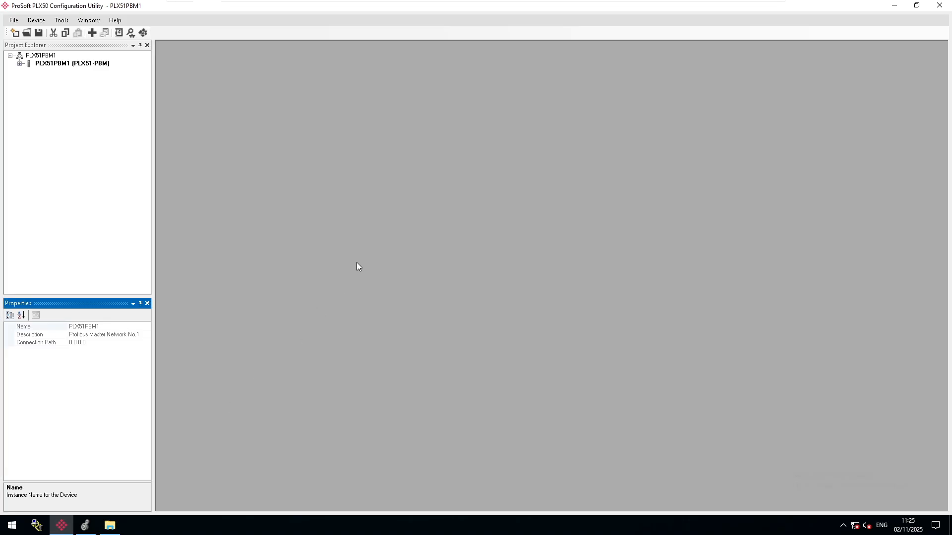
pyautogui.click(28, 65)
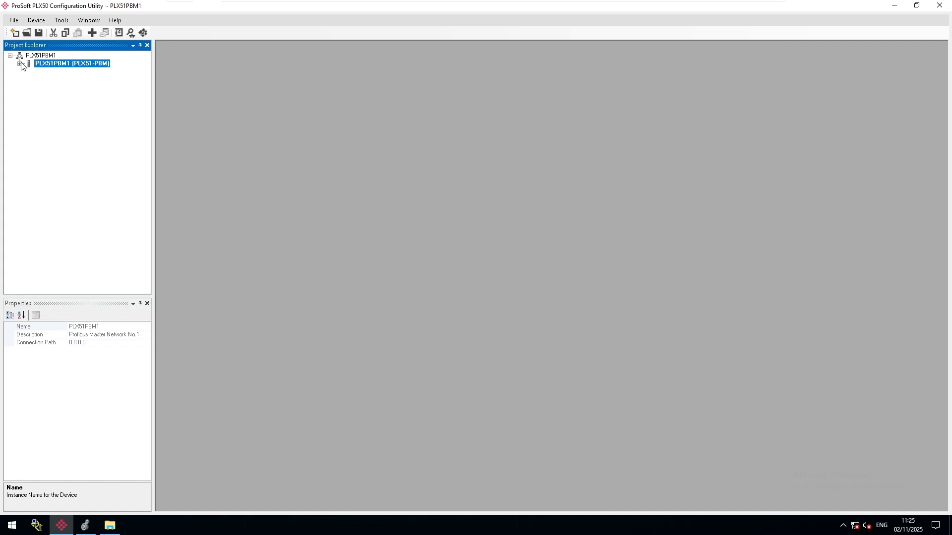
pyautogui.click(20, 64)
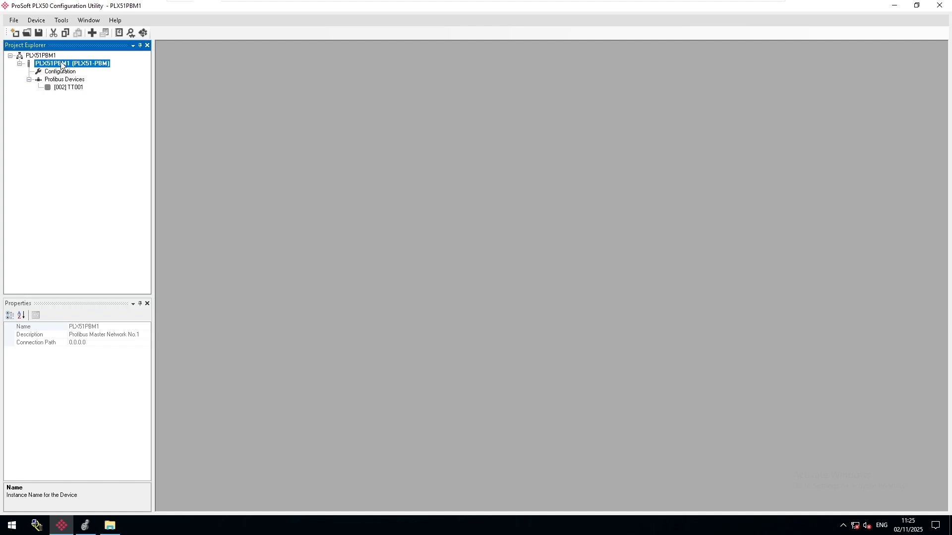
pyautogui.rightClick(61, 65)
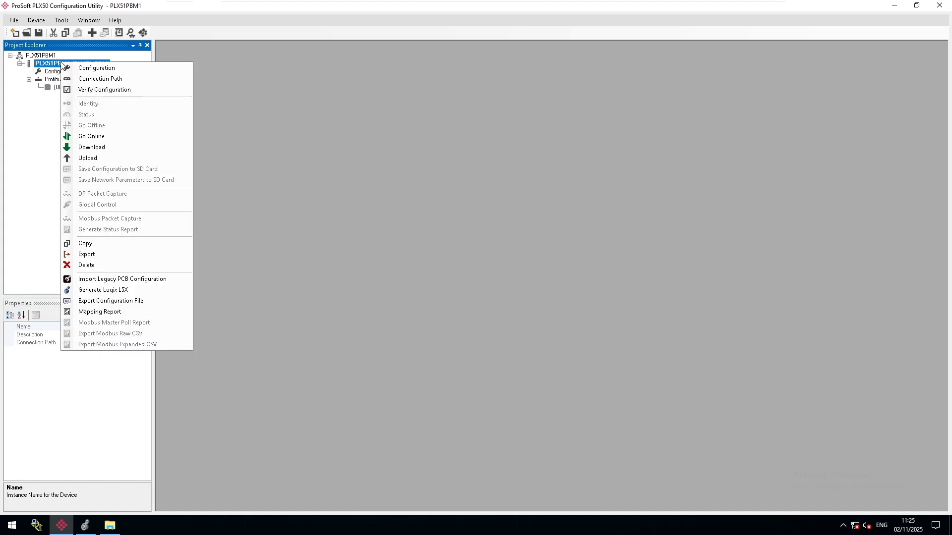
pyautogui.click(111, 69)
pyautogui.doubleClick(315, 157)
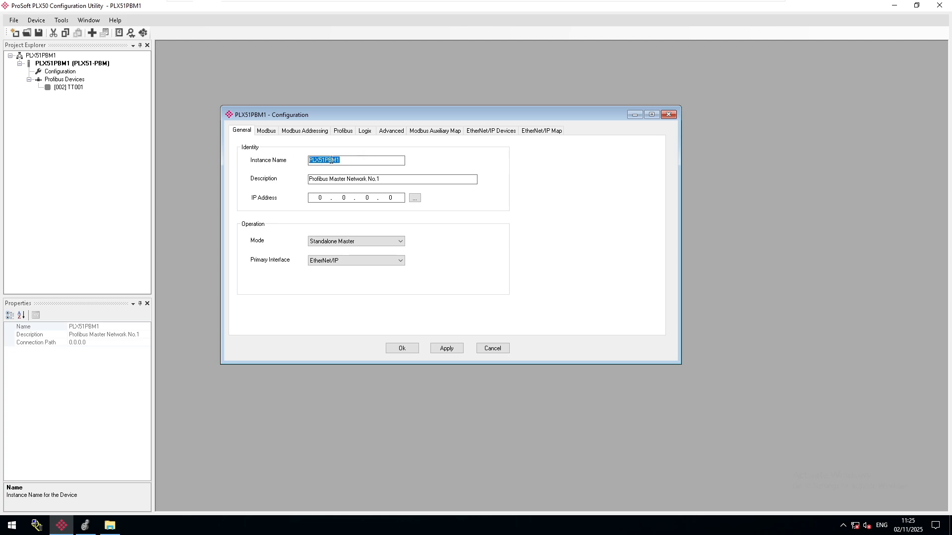
pyautogui.rightClick(331, 161)
pyautogui.click(354, 190)
# Set the PLX51PBM1 device's IP address to 10.100.1.1 and apply the configuration.
pyautogui.click(326, 200)
pyautogui.write('10')
pyautogui.click(442, 351)
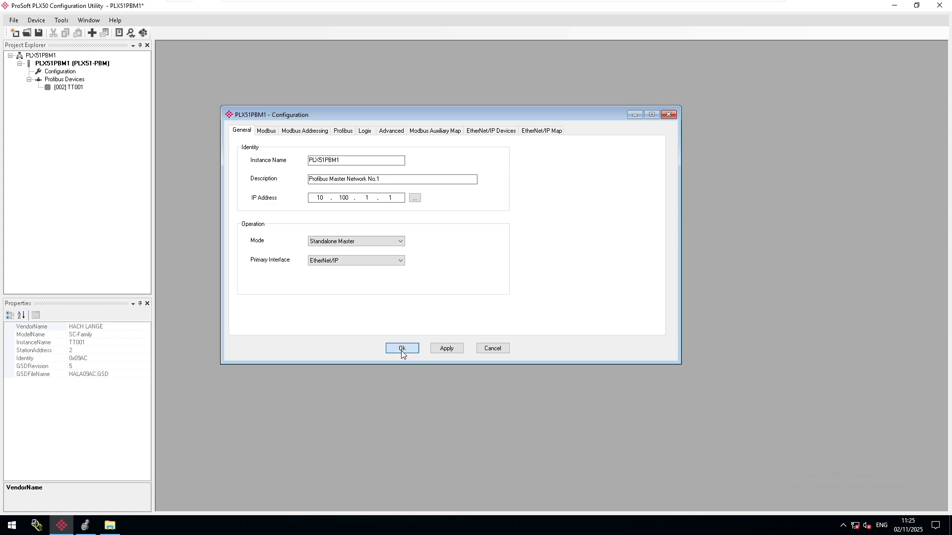
# Back in Logix Designer, name the new PLX51-PBM module PLX51PBM1, set its IP address to 10.100.1.1, create it and close the module catalog.
pyautogui.click(402, 349)
pyautogui.click(85, 525)
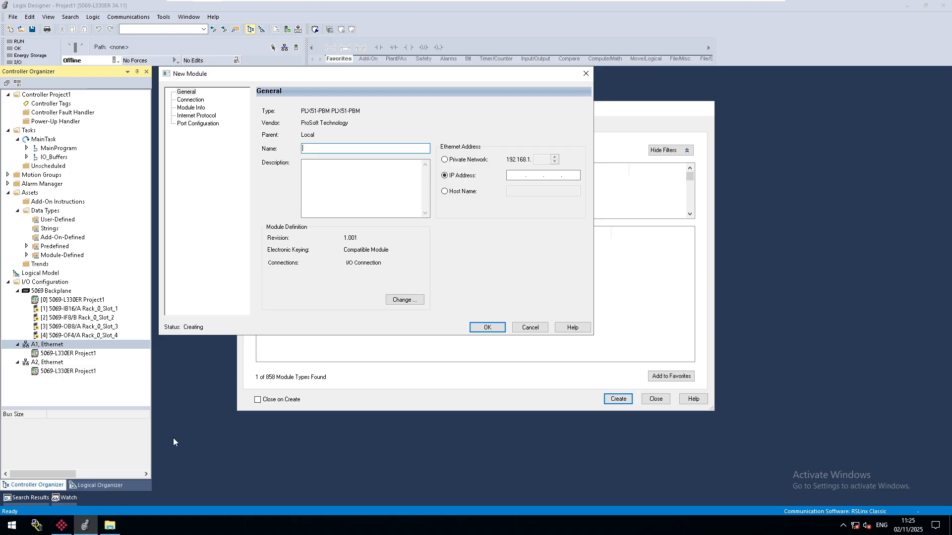
pyautogui.rightClick(351, 151)
pyautogui.click(376, 195)
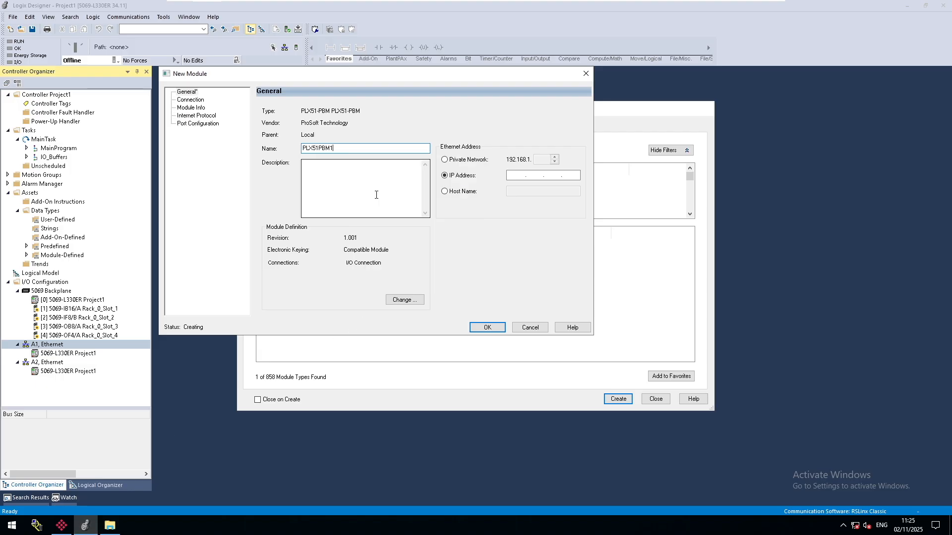
pyautogui.click(511, 177)
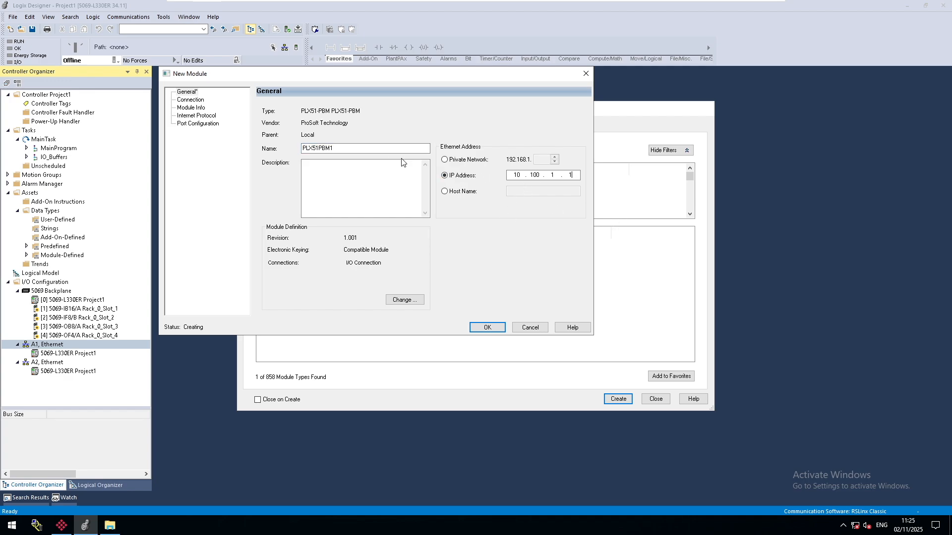
pyautogui.click(487, 327)
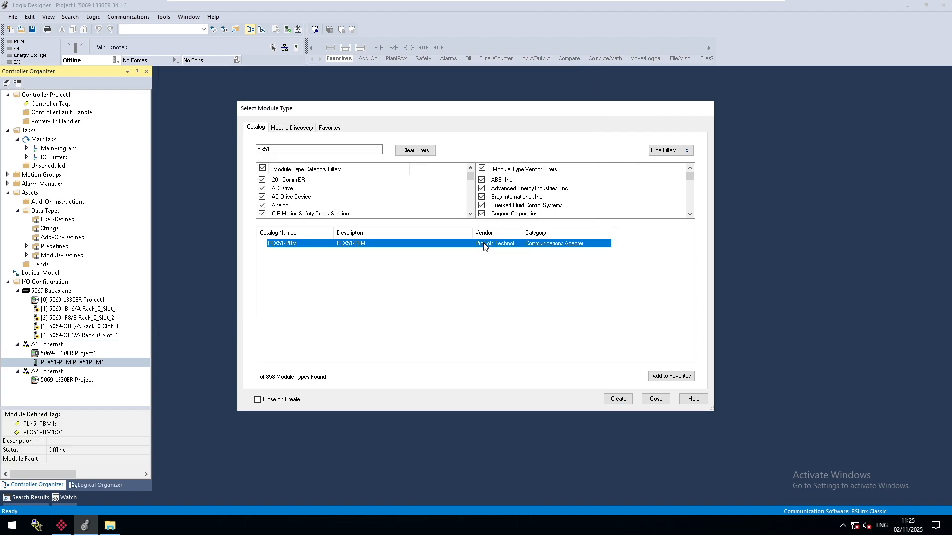
pyautogui.click(659, 399)
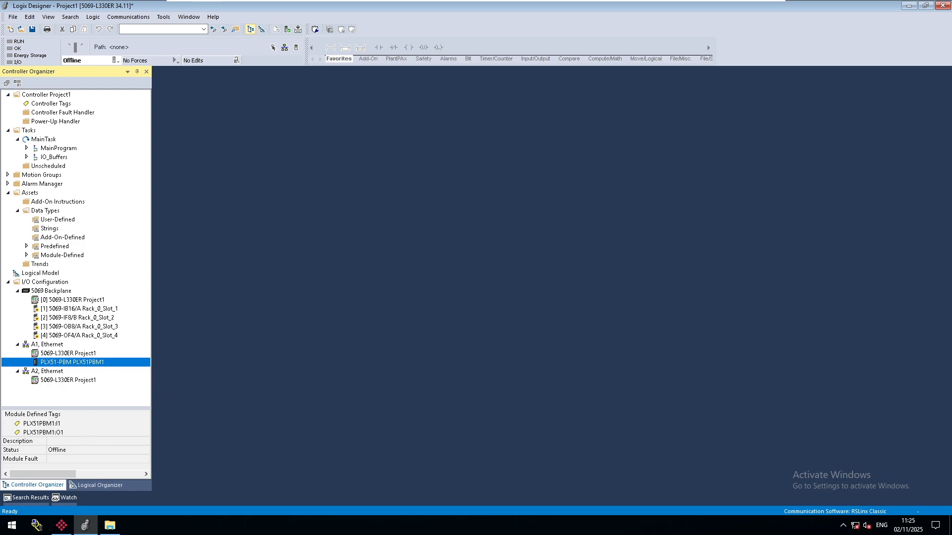
# Switch to the ProSoft PLX50 Configuration Utility and generate the PLX51PBM1 device's Logix L5X file as PLX51PBM1.L5X on the Desktop.
pyautogui.click(62, 525)
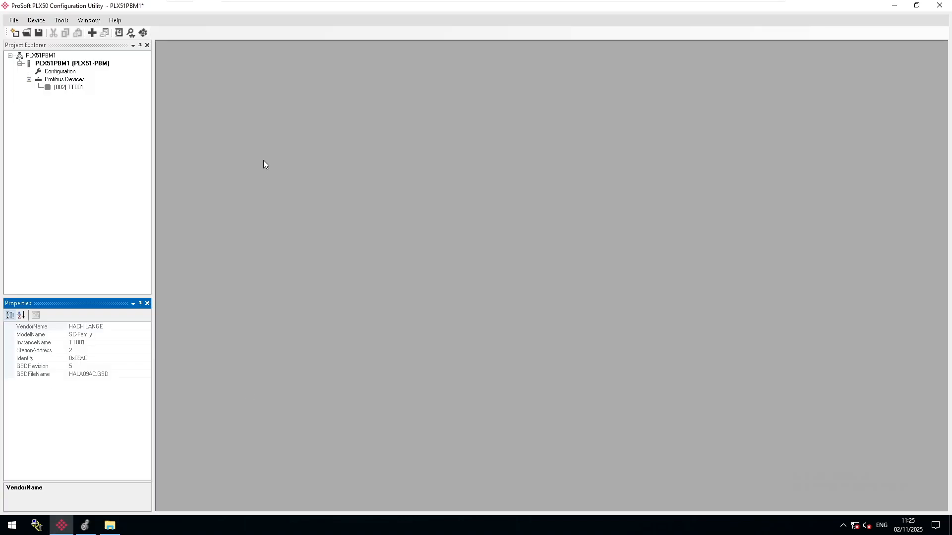
pyautogui.rightClick(75, 67)
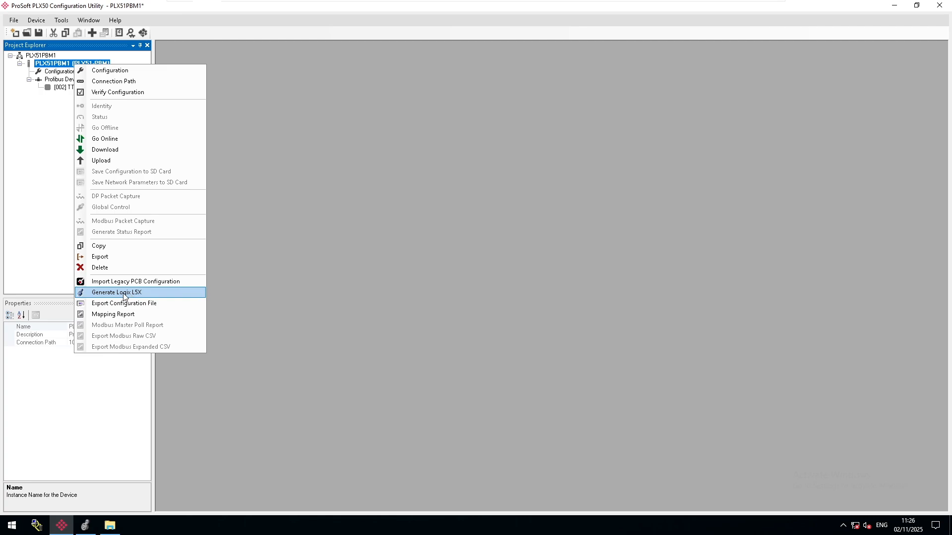
pyautogui.click(123, 293)
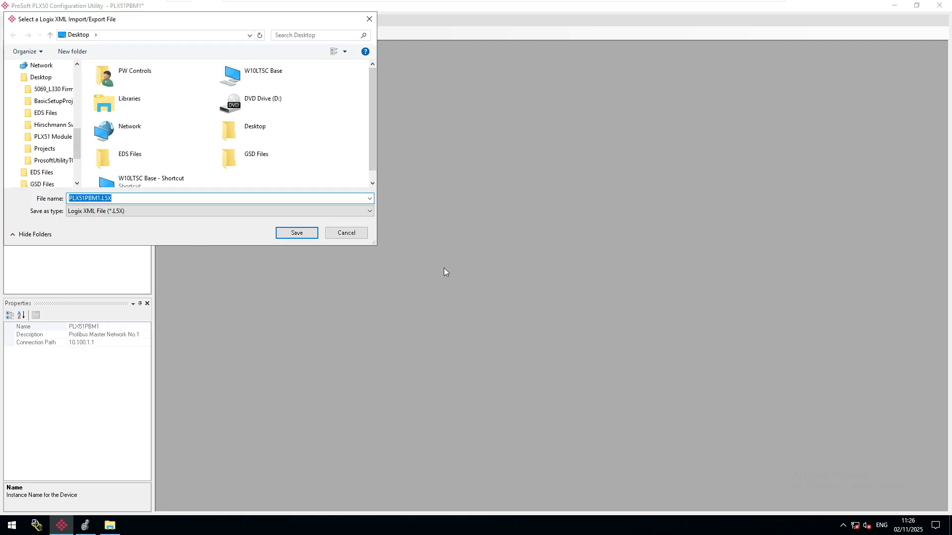
pyautogui.scroll(5, 34, 68)
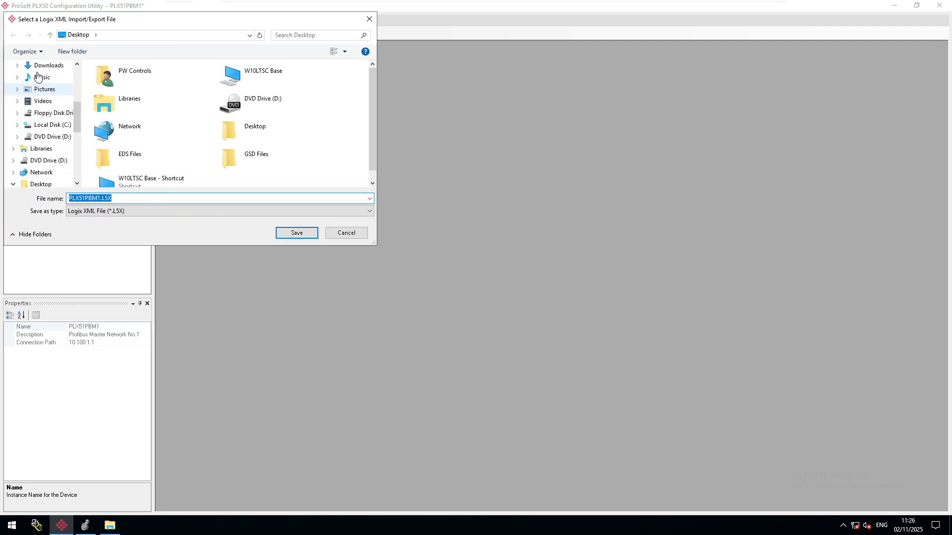
pyautogui.click(37, 72)
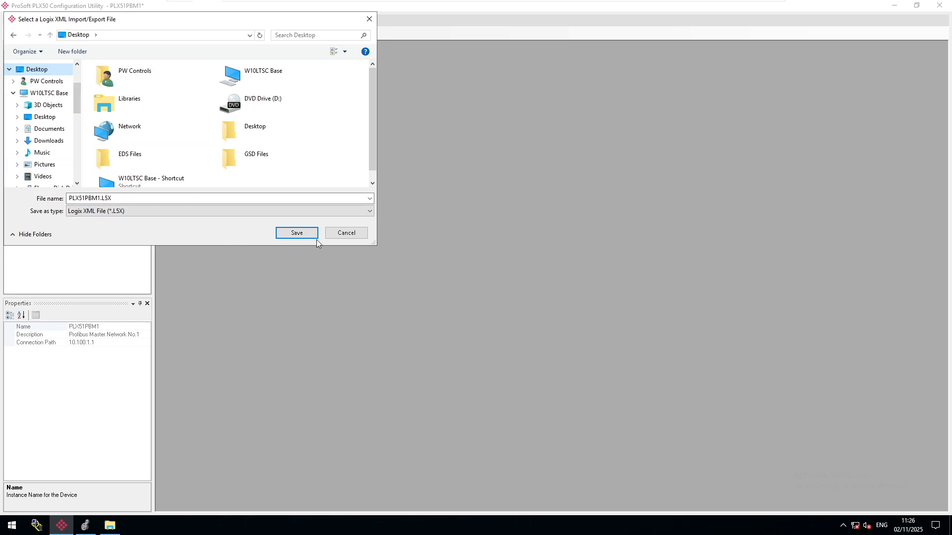
pyautogui.click(297, 235)
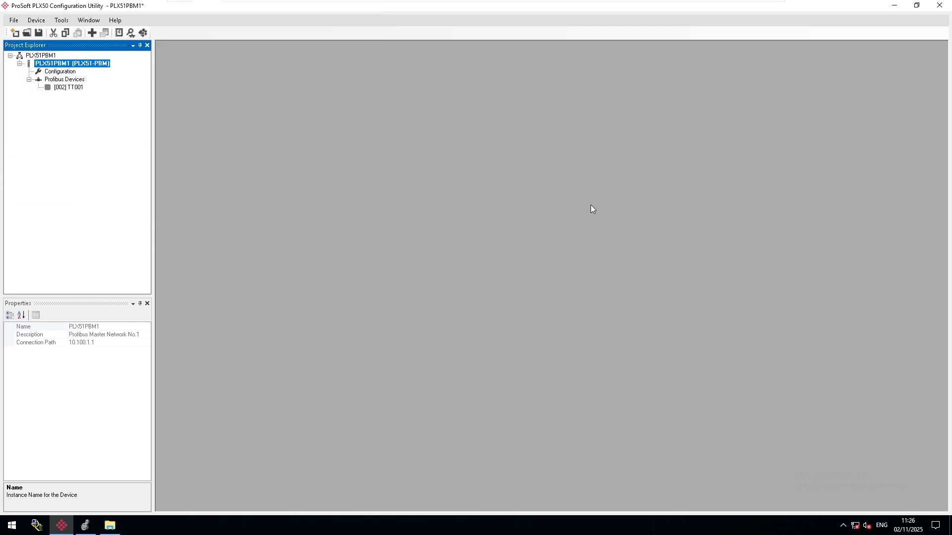
# Clear the open windows, close the EDS Files folder and locate the exported PLX51PBM1.L5X file on the desktop.
pyautogui.click(894, 6)
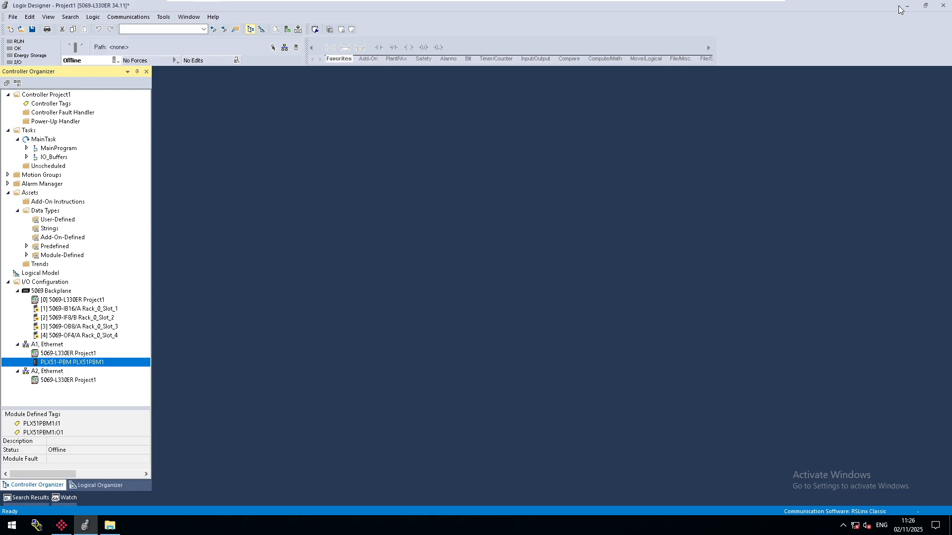
pyautogui.click(900, 10)
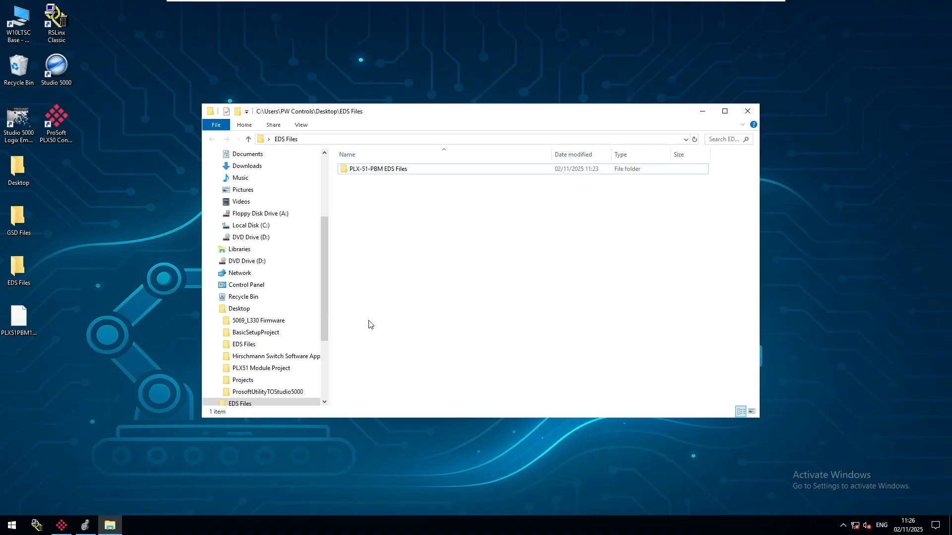
pyautogui.click(748, 112)
pyautogui.click(19, 337)
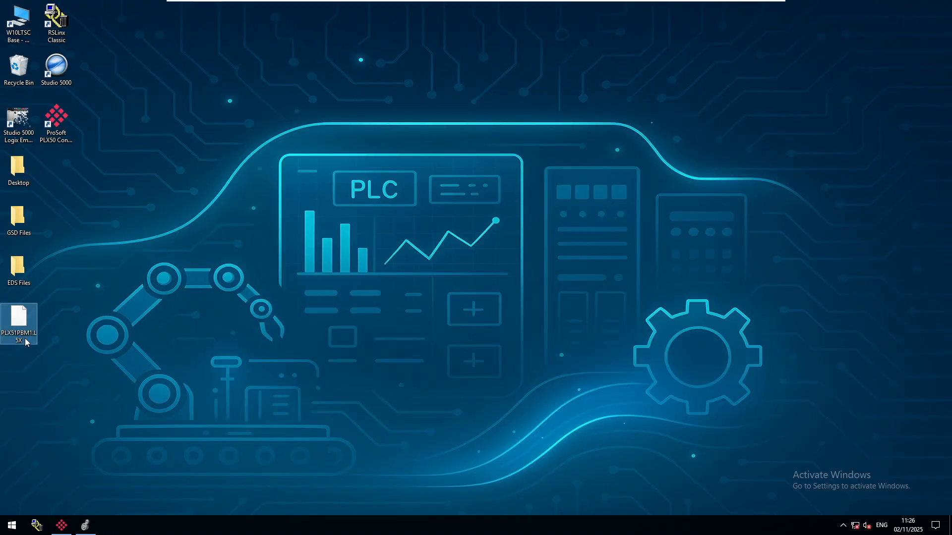
# Return to Logix Designer and start importing PLX51PBM1.L5X as a routine in the IO_Buffers program.
pyautogui.click(85, 525)
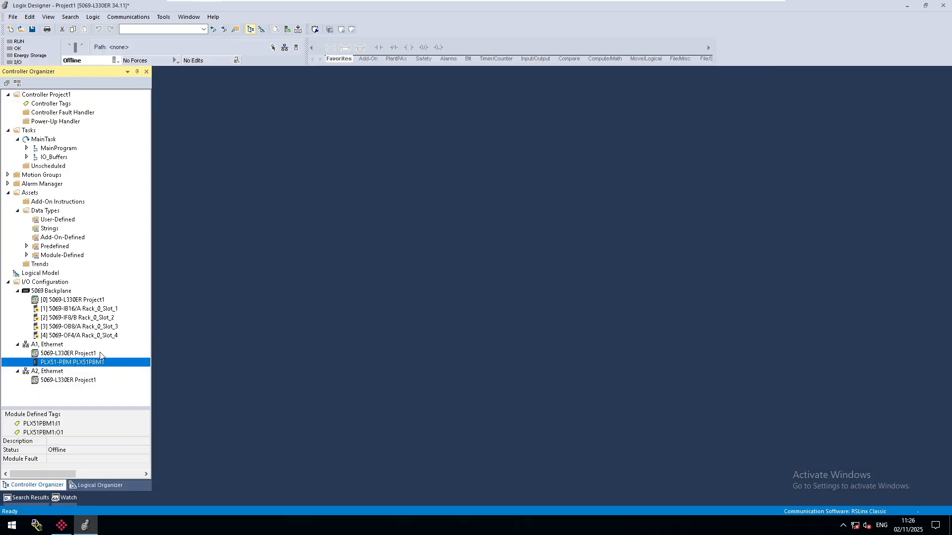
pyautogui.click(27, 158)
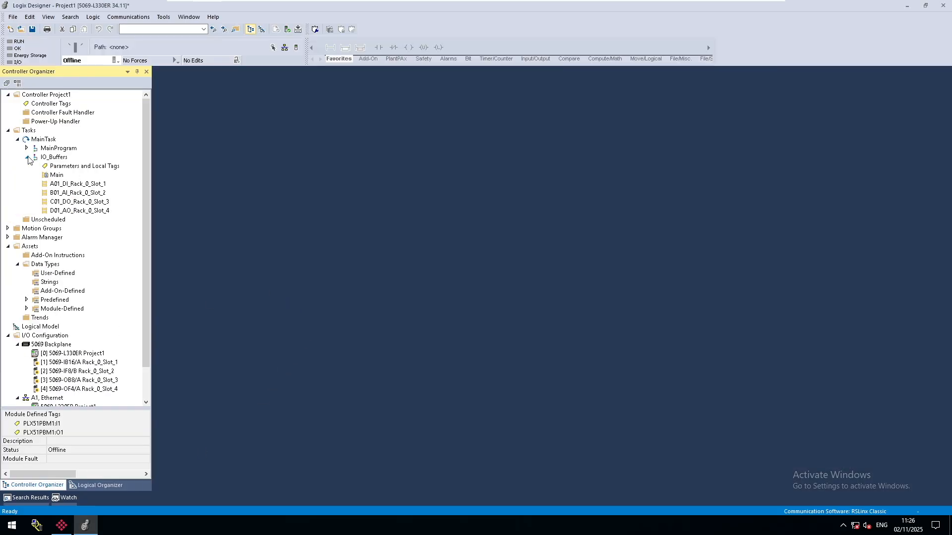
pyautogui.click(43, 274)
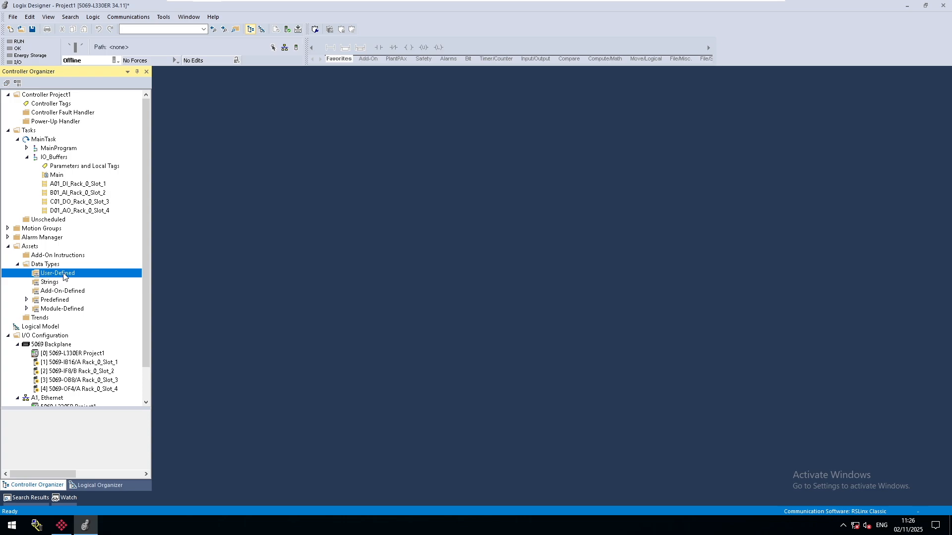
pyautogui.rightClick(50, 159)
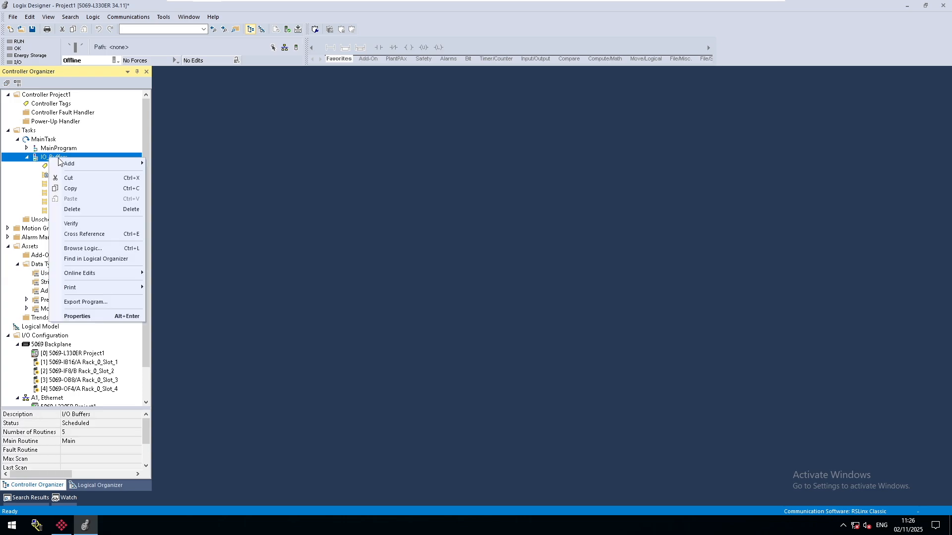
pyautogui.moveTo(94, 164)
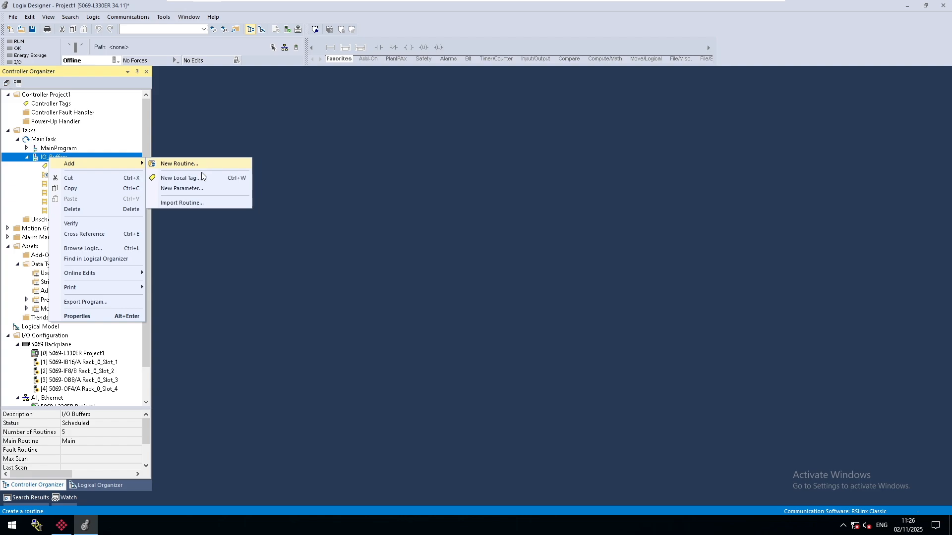
pyautogui.click(193, 203)
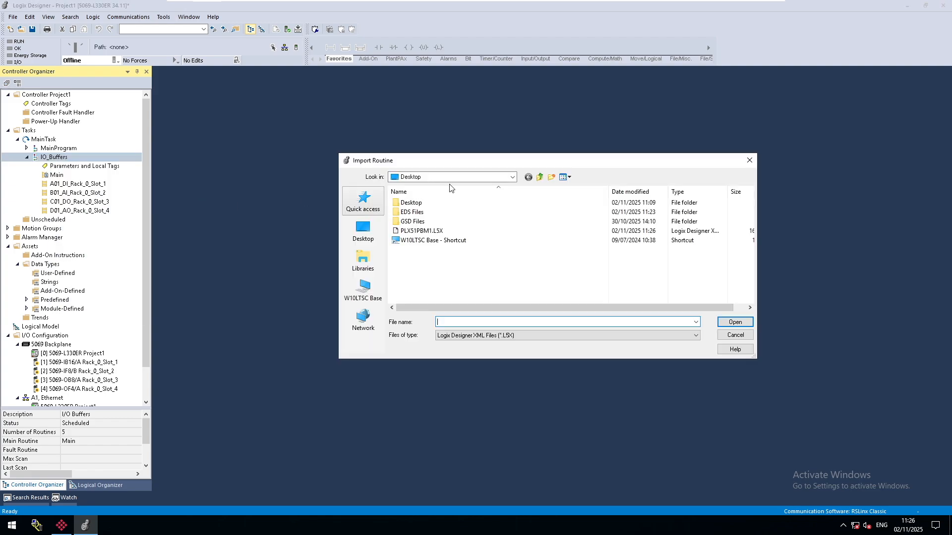
pyautogui.click(424, 233)
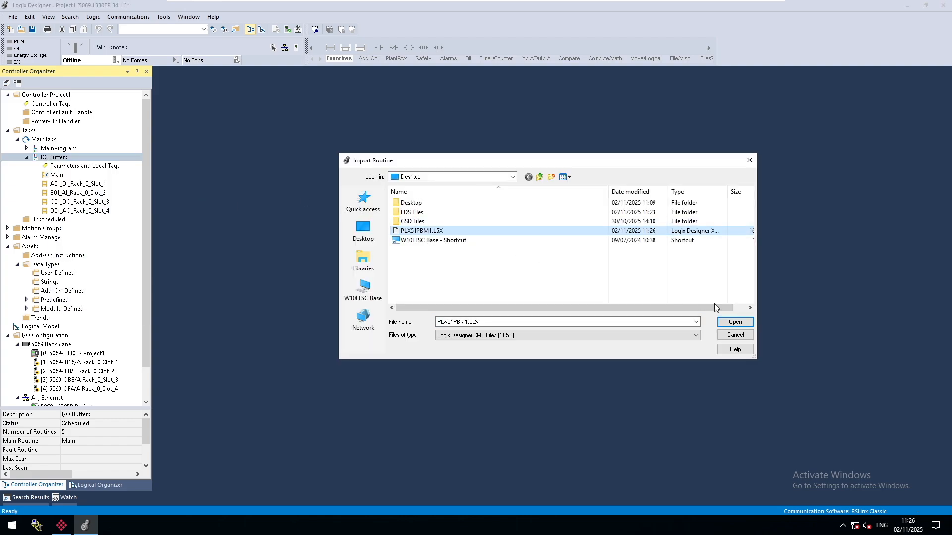
pyautogui.click(735, 323)
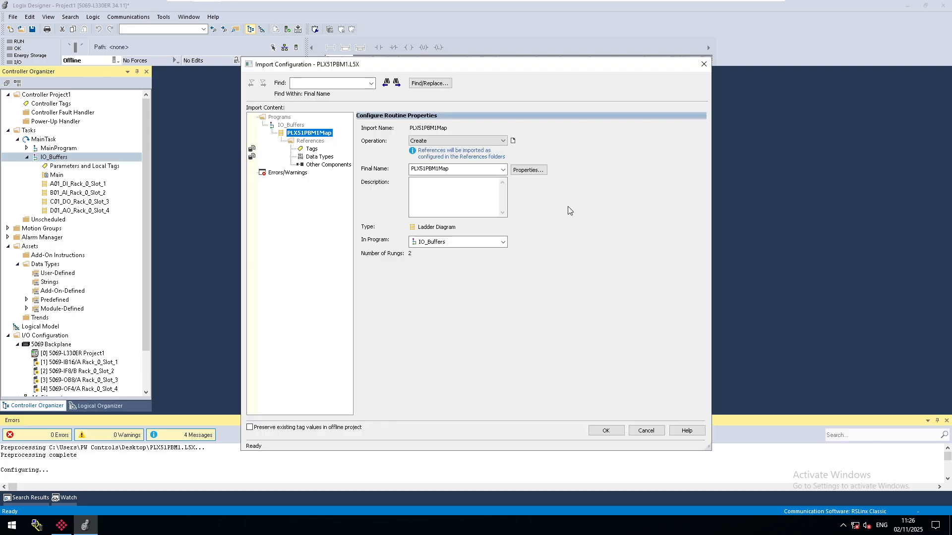
# Review the import's tag, data type and component references, complete the routine import with existing tag values preserved, and save the project.
pyautogui.click(312, 149)
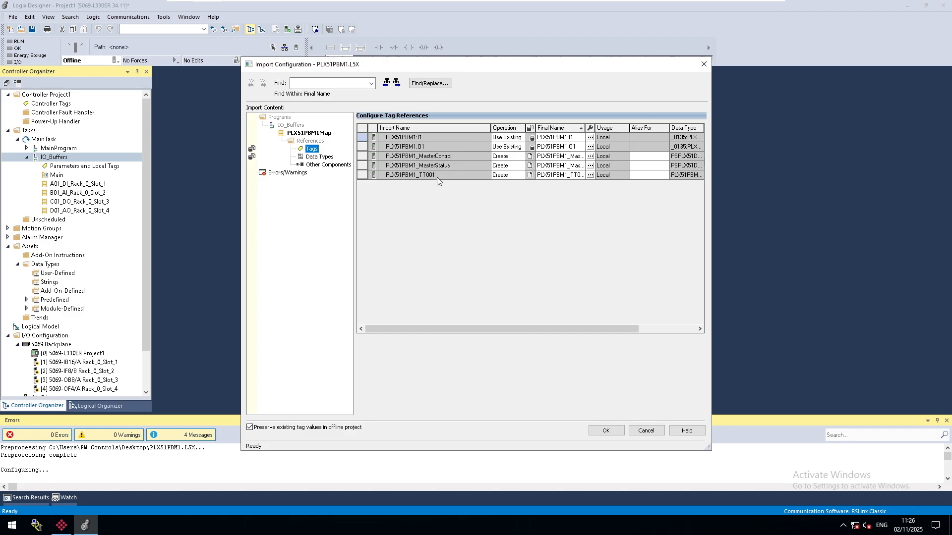
pyautogui.click(324, 157)
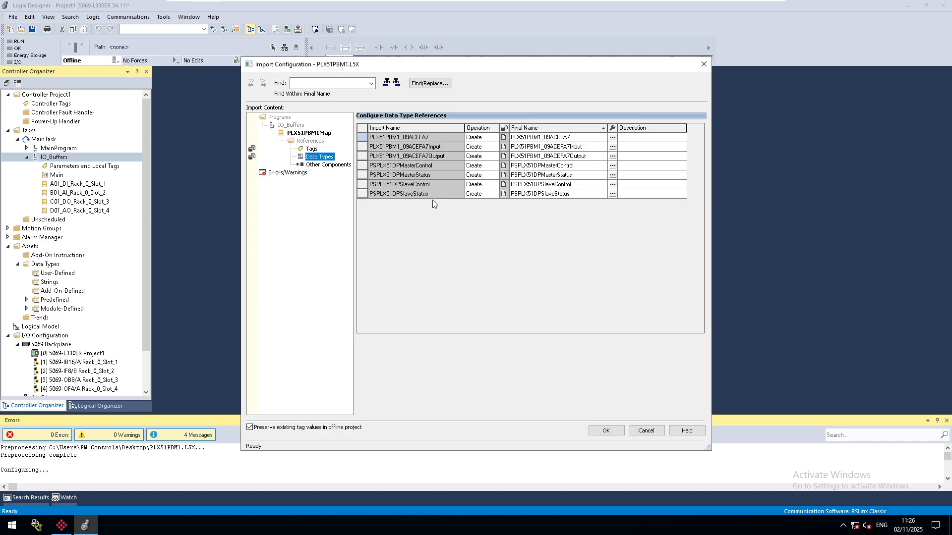
pyautogui.click(323, 168)
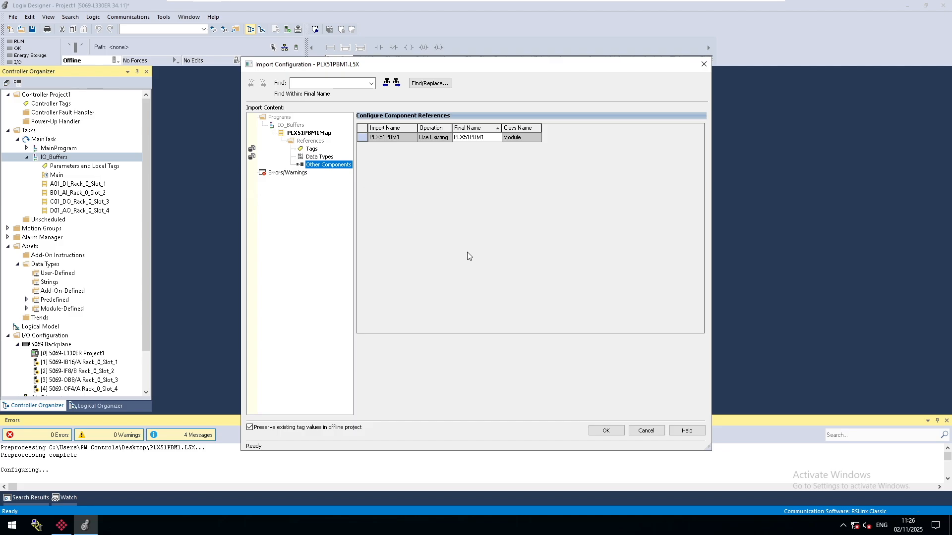
pyautogui.click(605, 431)
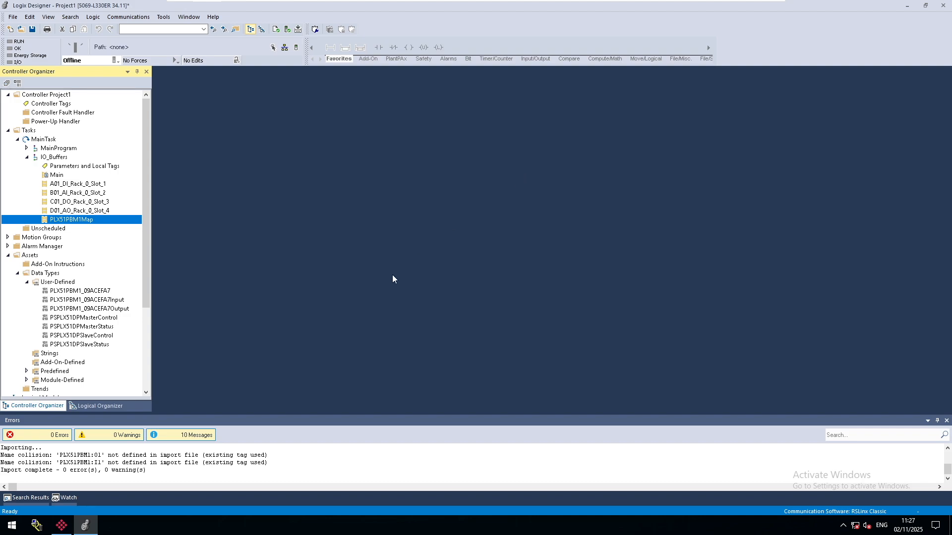
pyautogui.click(32, 29)
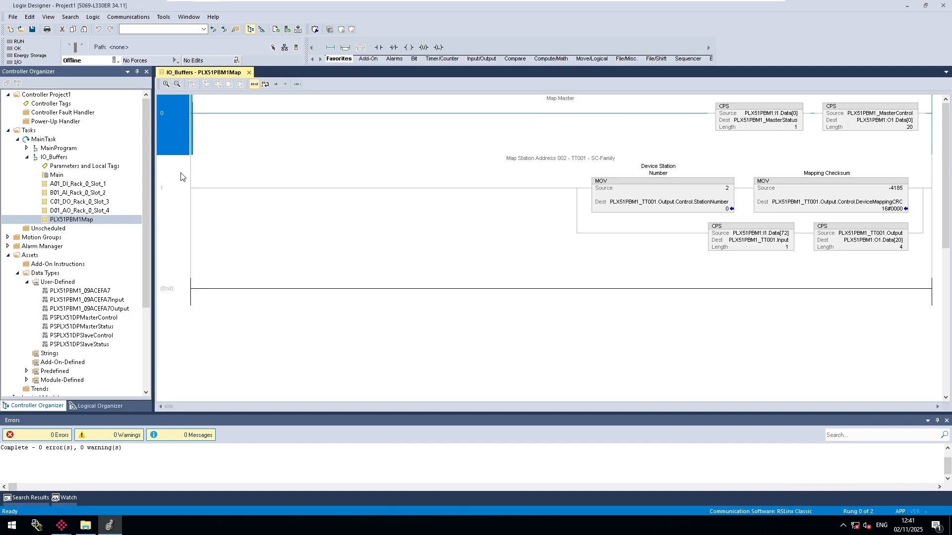
# Examine the PLX51PBM1Map routine's master and TT001 mapping instructions, checking their source and destination tags against the PLX51-PBM module under A1 Ethernet.
pyautogui.click(770, 249)
pyautogui.click(737, 240)
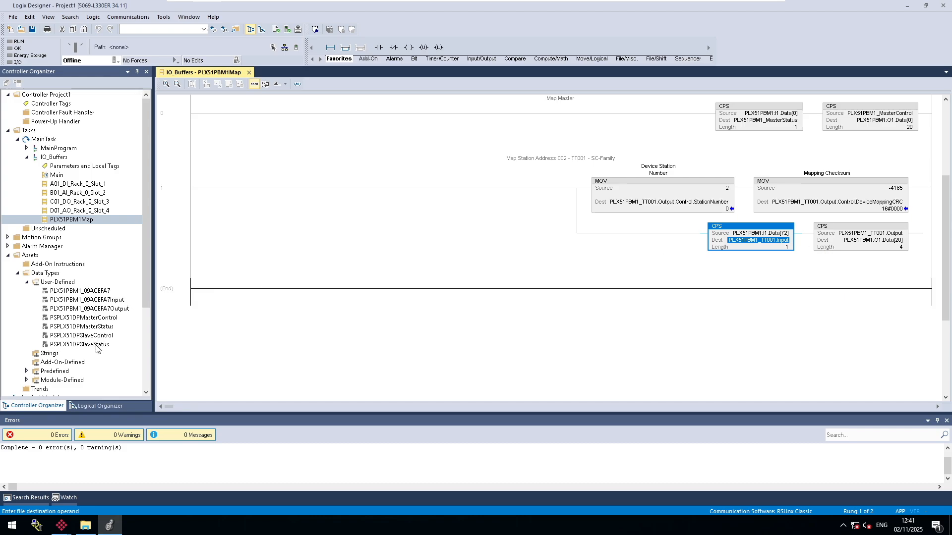
pyautogui.scroll(-5, 97, 348)
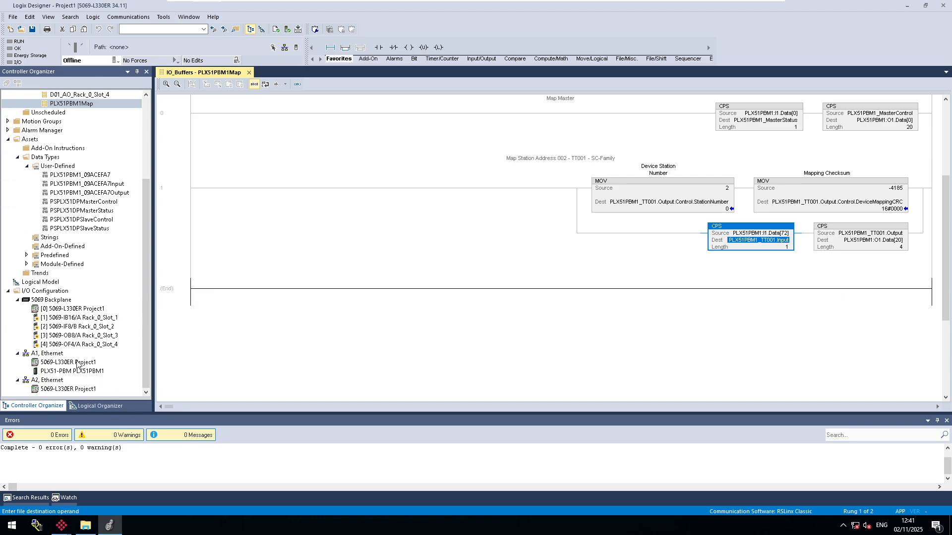
pyautogui.click(73, 372)
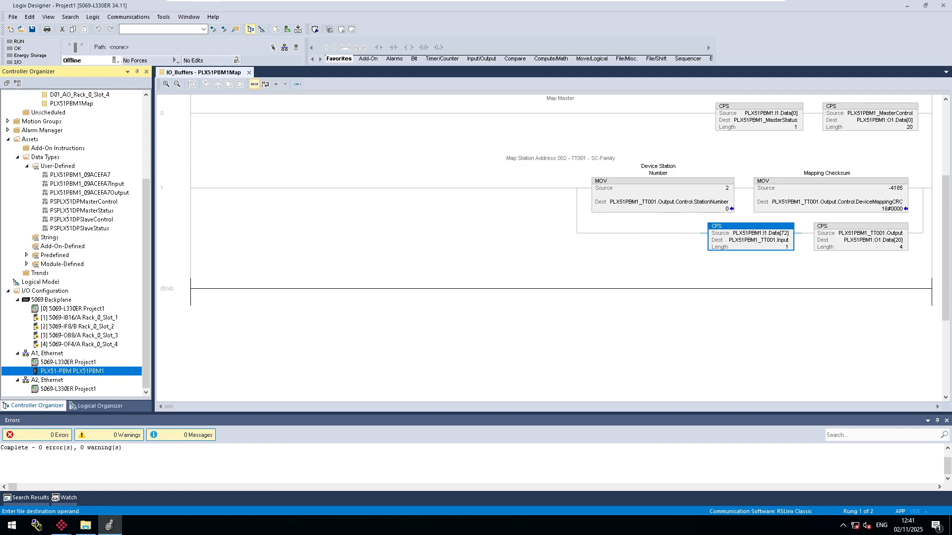
pyautogui.click(757, 122)
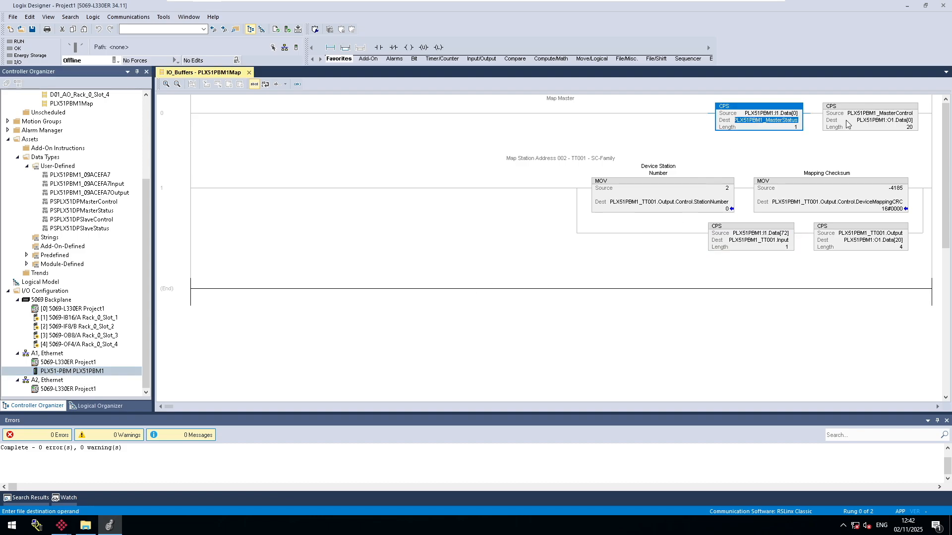
pyautogui.click(877, 113)
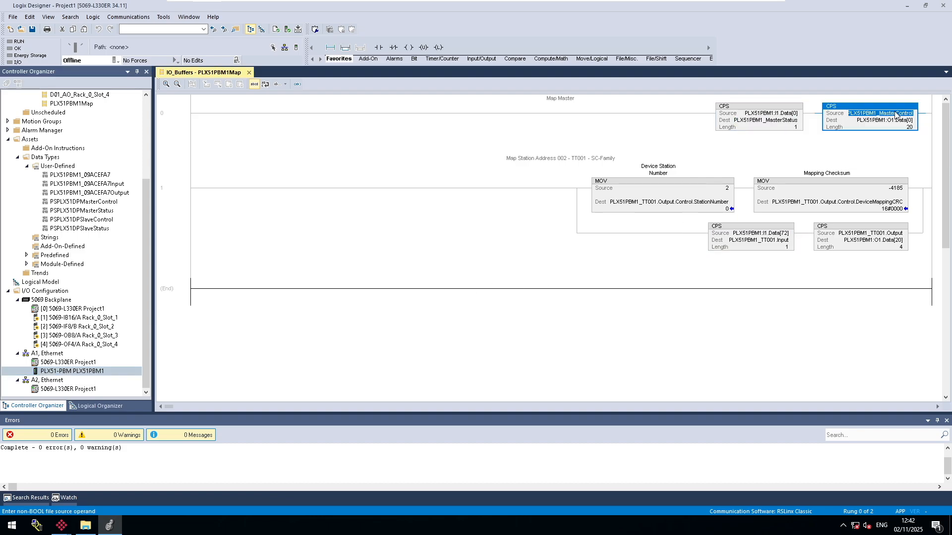
pyautogui.click(693, 207)
pyautogui.click(813, 205)
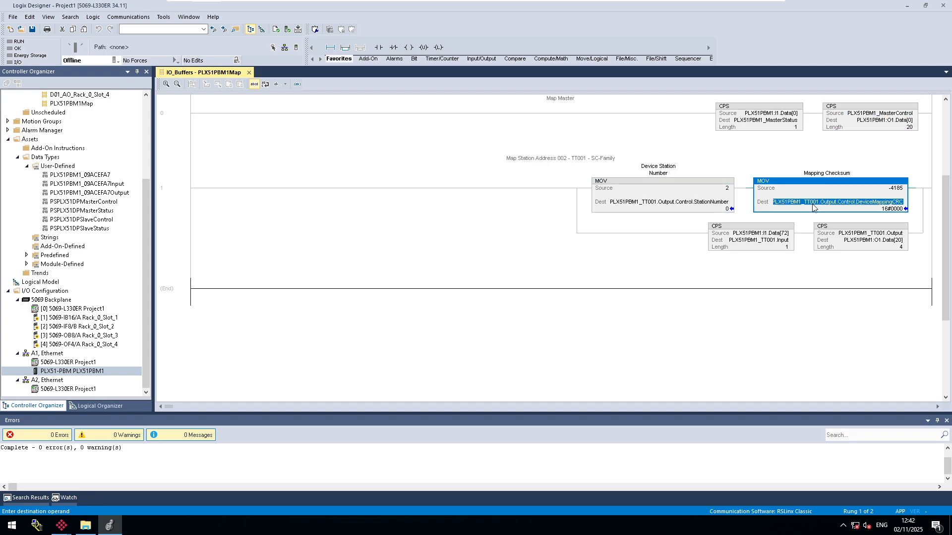
pyautogui.click(759, 240)
pyautogui.click(877, 241)
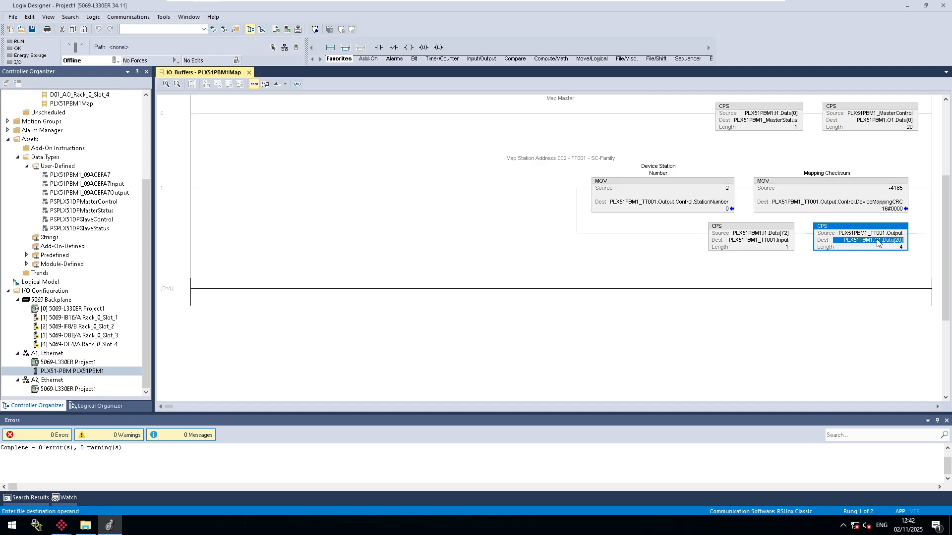
# Monitor the PLX51PBM1_TT001.Input tag from its CPS instruction and examine its members, including the Status bits.
pyautogui.click(754, 241)
pyautogui.rightClick(742, 240)
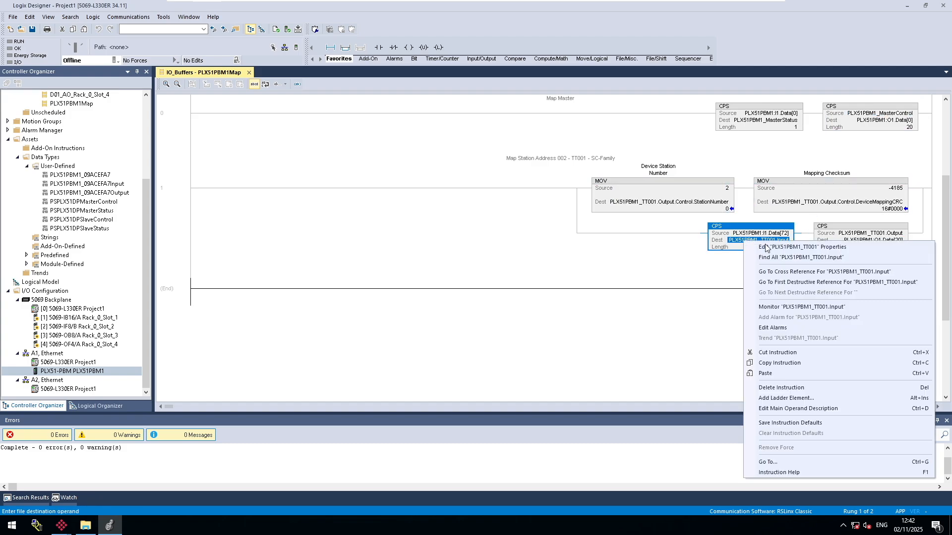
pyautogui.click(793, 307)
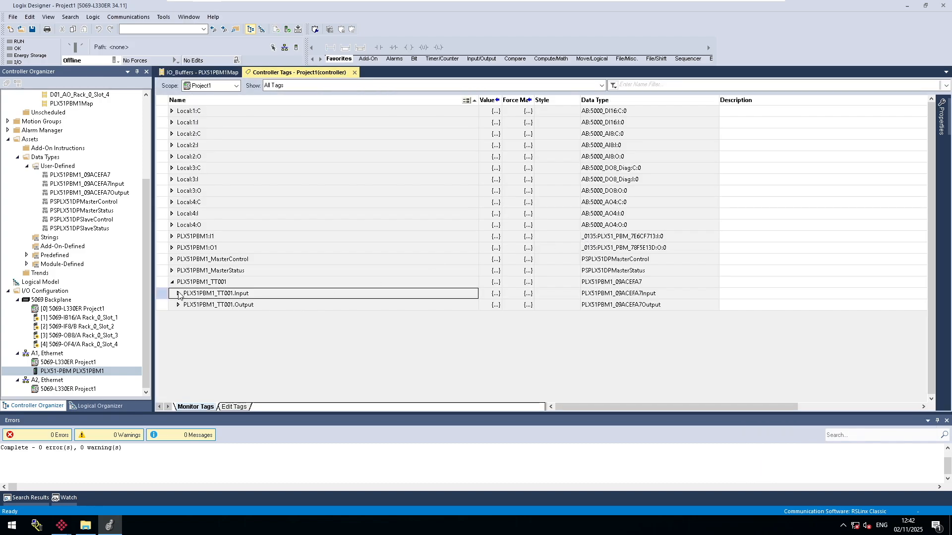
pyautogui.click(178, 293)
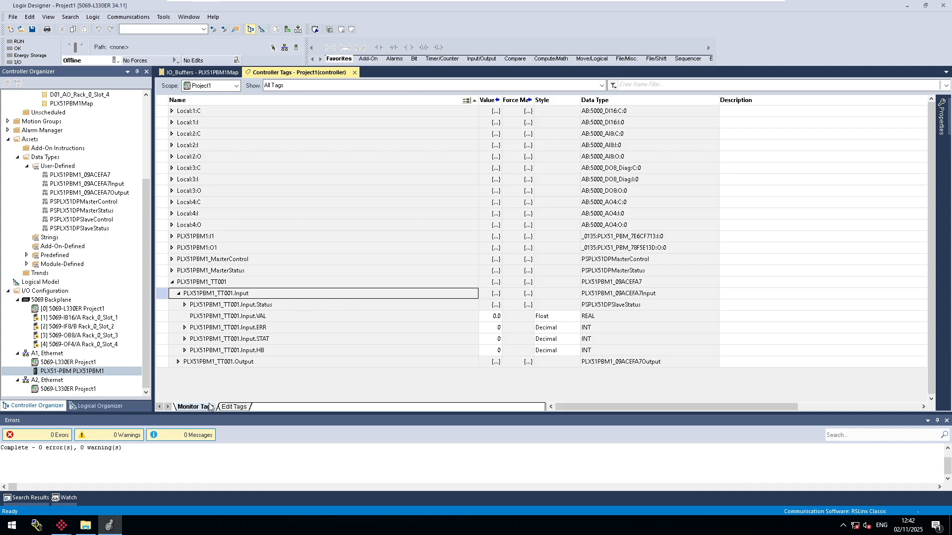
pyautogui.click(295, 308)
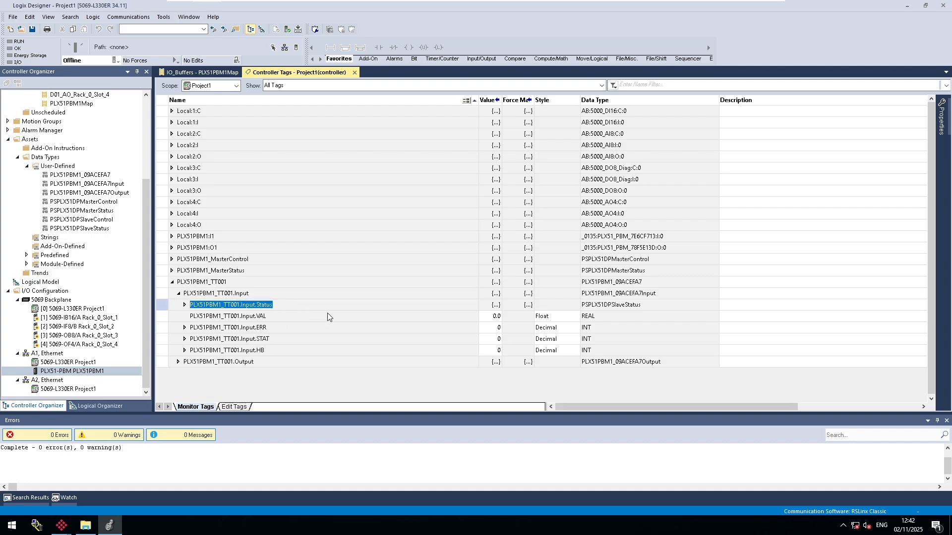
pyautogui.click(309, 316)
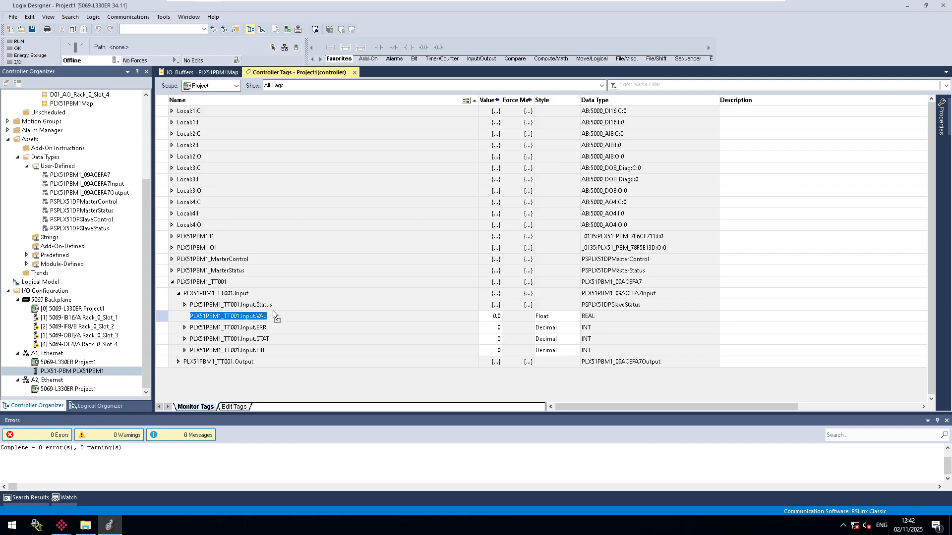
pyautogui.click(185, 305)
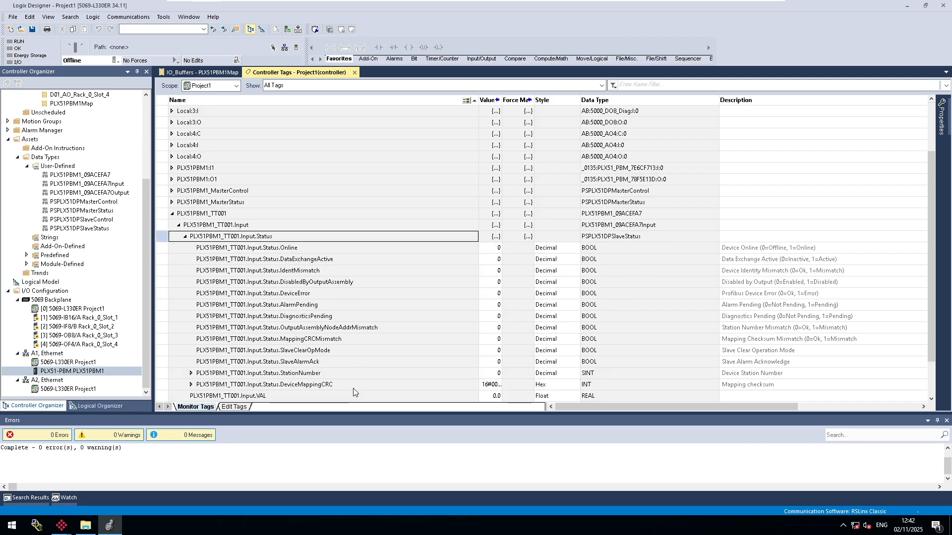
pyautogui.click(185, 236)
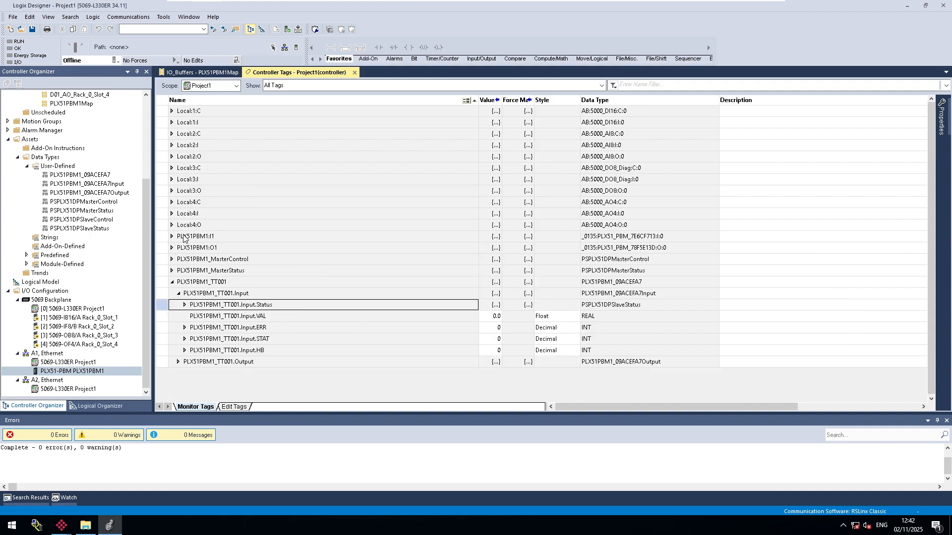
# Check the value fields of the PLX51PBM1_TT001.Input VAL and HB members.
pyautogui.click(300, 316)
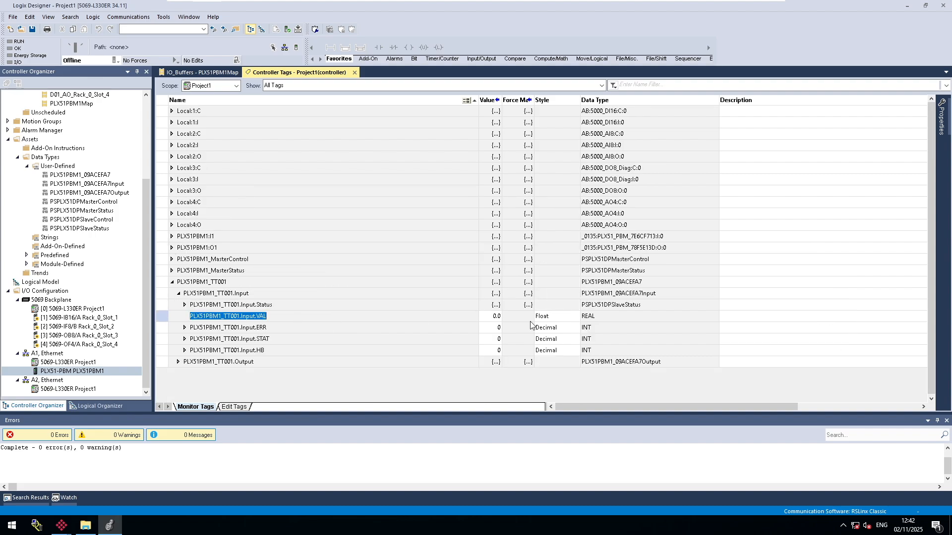
pyautogui.click(484, 318)
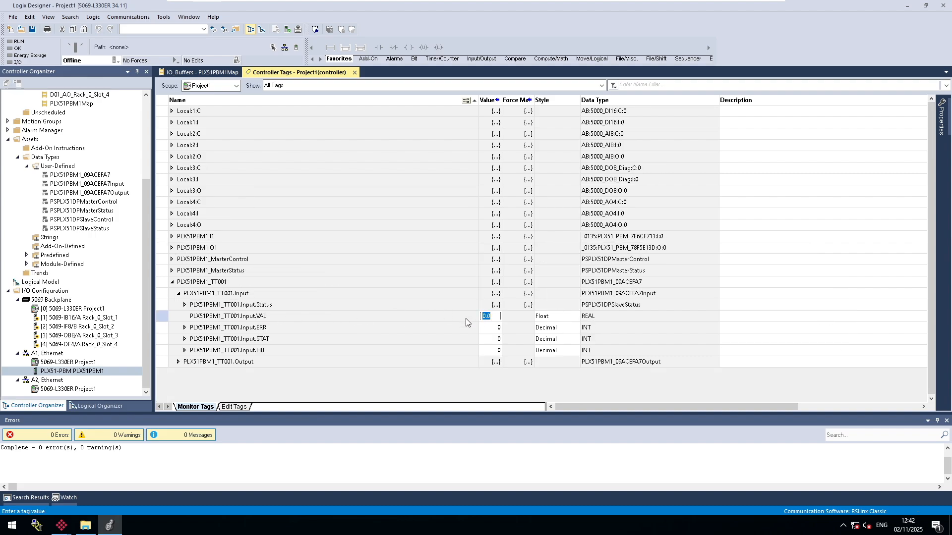
pyautogui.press('Return')
pyautogui.press('Return')
pyautogui.click(485, 350)
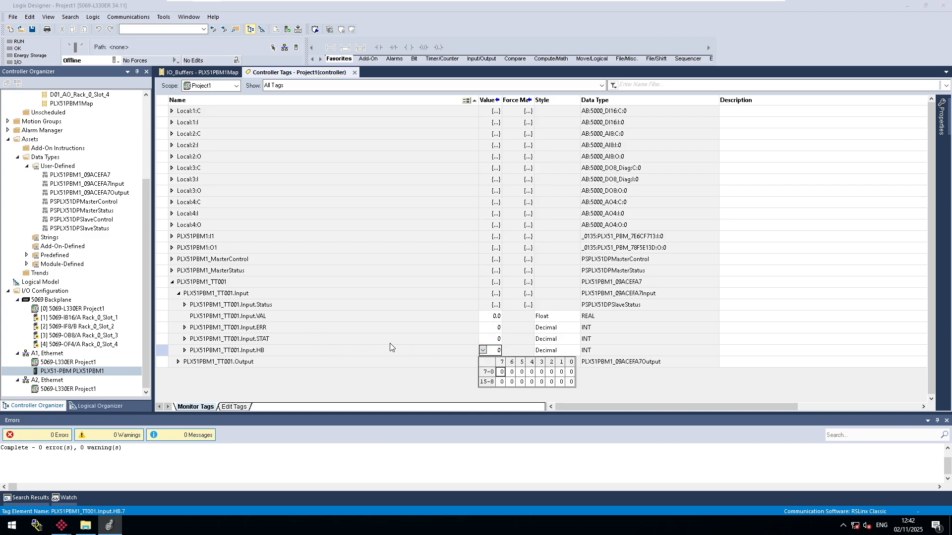
pyautogui.click(439, 352)
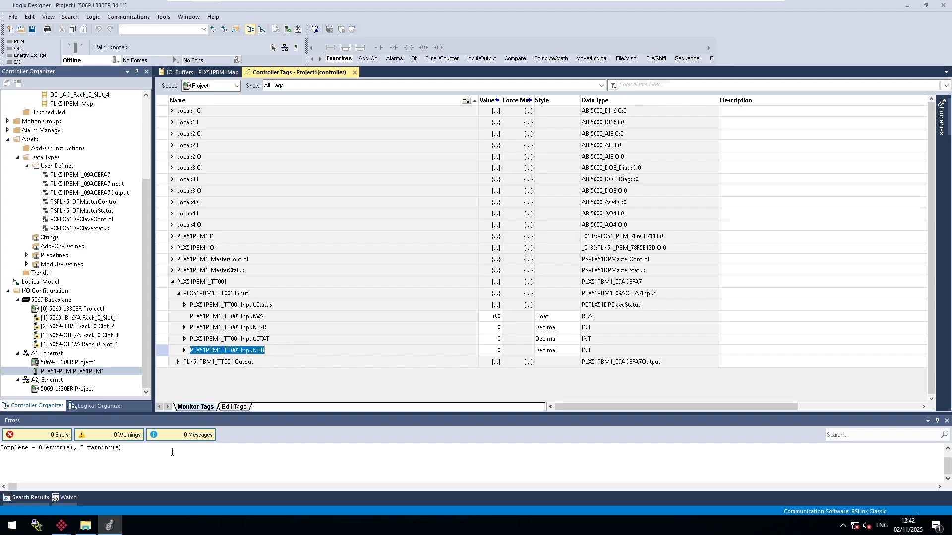
# Switch to the ProSoft PLX50 Configuration Utility and review the slot configuration of Profibus device TT001.
pyautogui.click(61, 525)
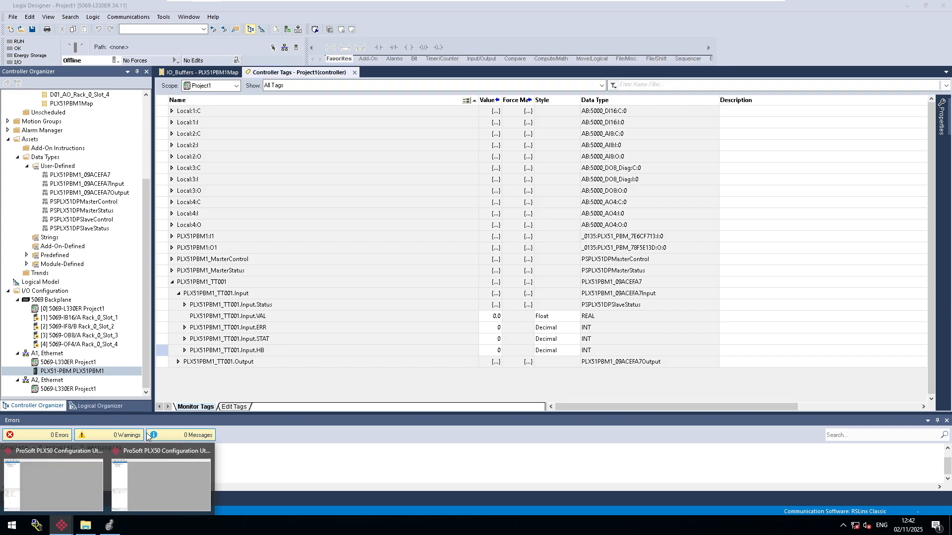
pyautogui.click(85, 479)
pyautogui.doubleClick(68, 88)
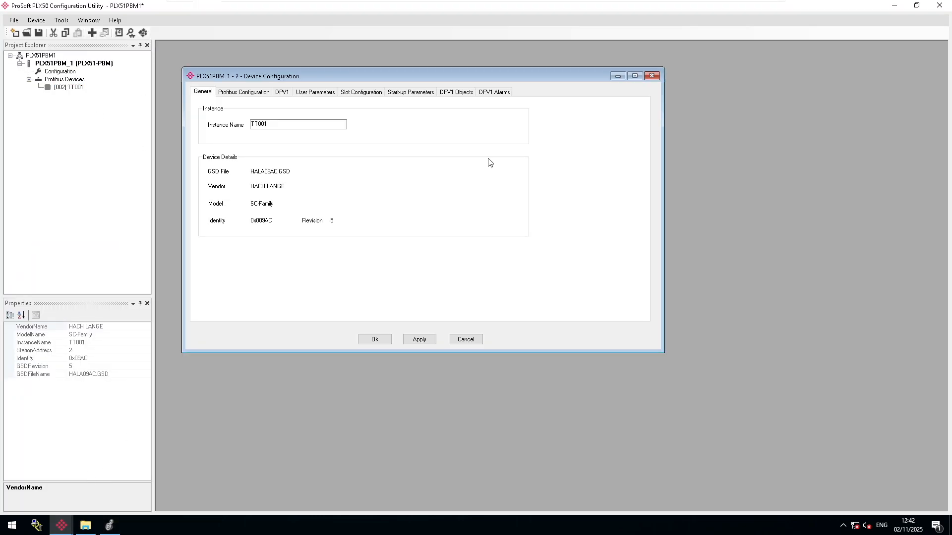
pyautogui.click(361, 92)
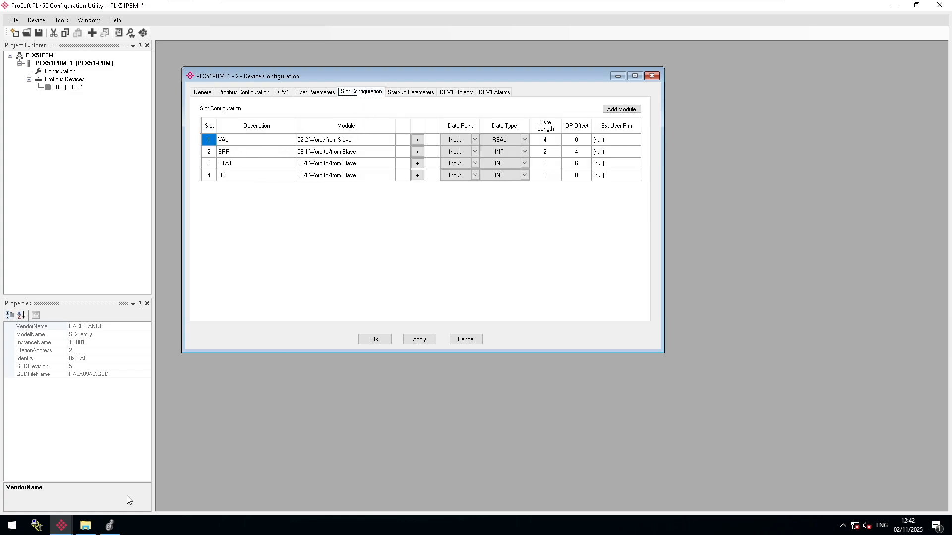
# Return to Logix Designer, open the IO_Buffers Main routine and inspect the rung 4 JSR that calls PLX51PBM1Map.
pyautogui.click(109, 526)
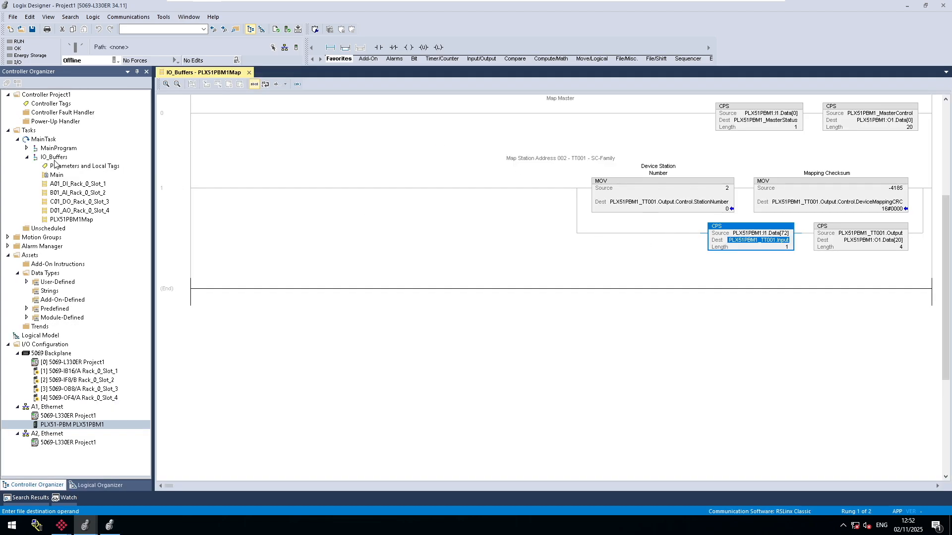
pyautogui.click(78, 221)
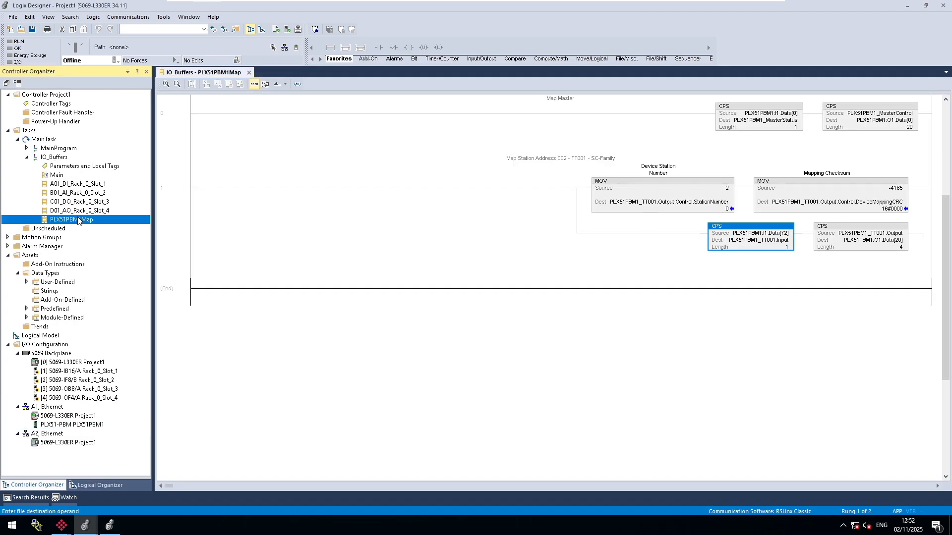
pyautogui.doubleClick(57, 176)
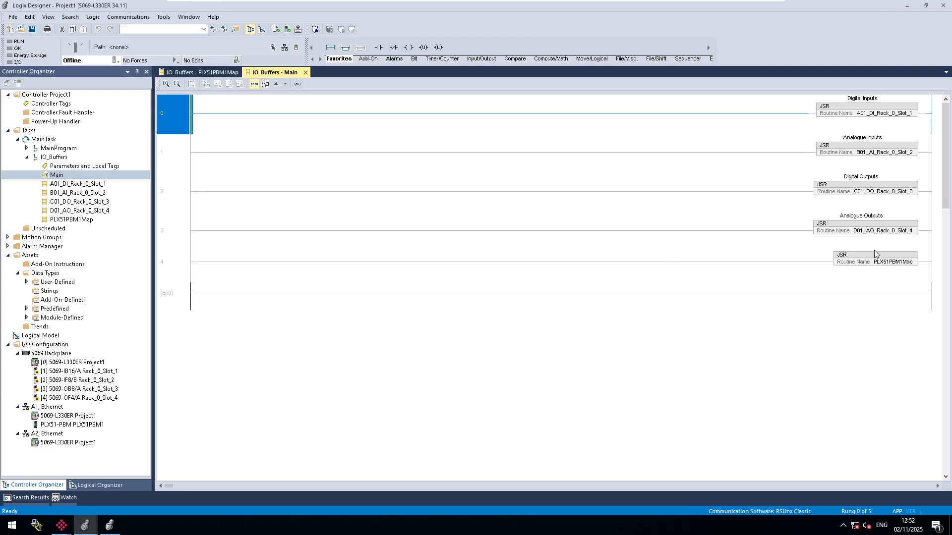
pyautogui.click(871, 257)
pyautogui.click(189, 265)
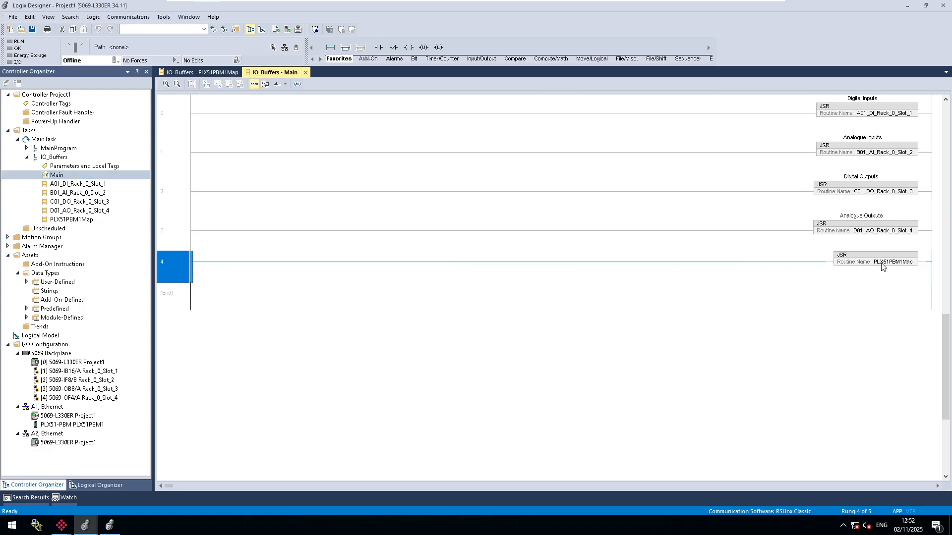
pyautogui.click(894, 263)
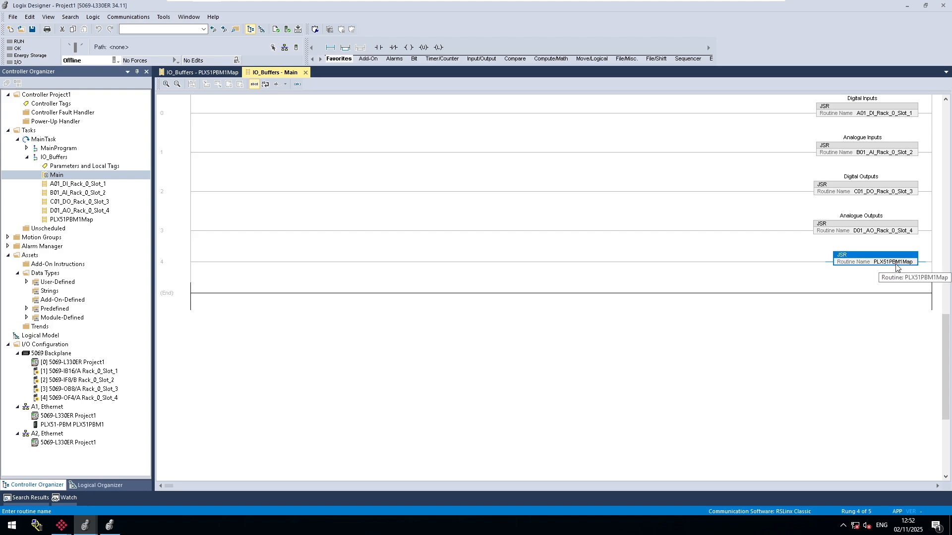
# Add a parallel branch around the PLX51PBM1Map JSR on rung 4 and insert a MOV instruction in it.
pyautogui.click(184, 259)
pyautogui.click(345, 47)
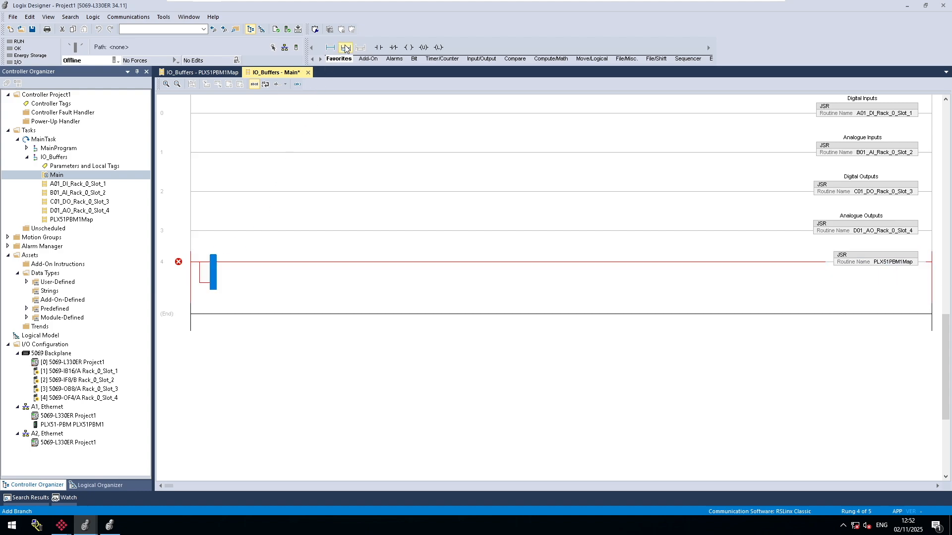
pyautogui.moveTo(215, 278); pyautogui.dragTo(917, 267)
pyautogui.press('Left')
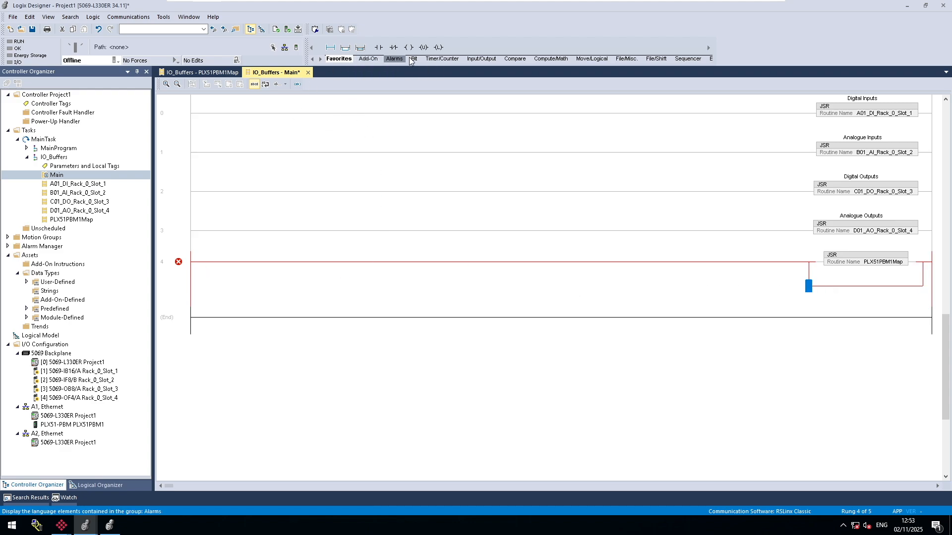
pyautogui.click(592, 58)
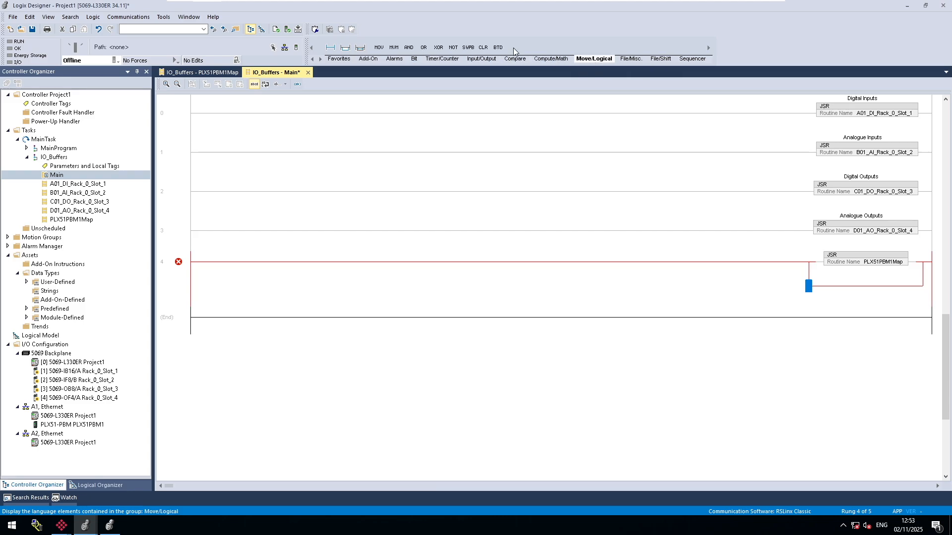
pyautogui.click(379, 48)
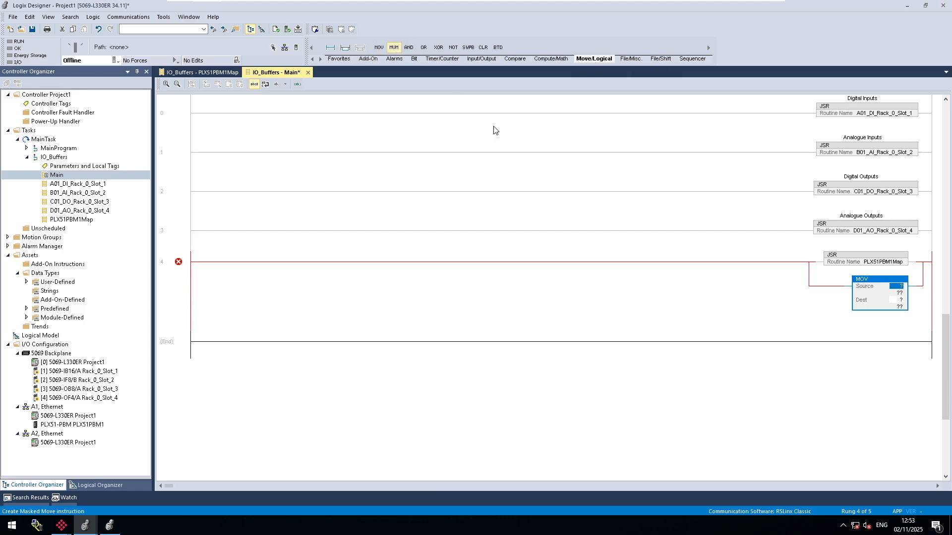
# Add another branch level below the MOV on rung 4 and insert an Output Latch instruction in it.
pyautogui.click(809, 285)
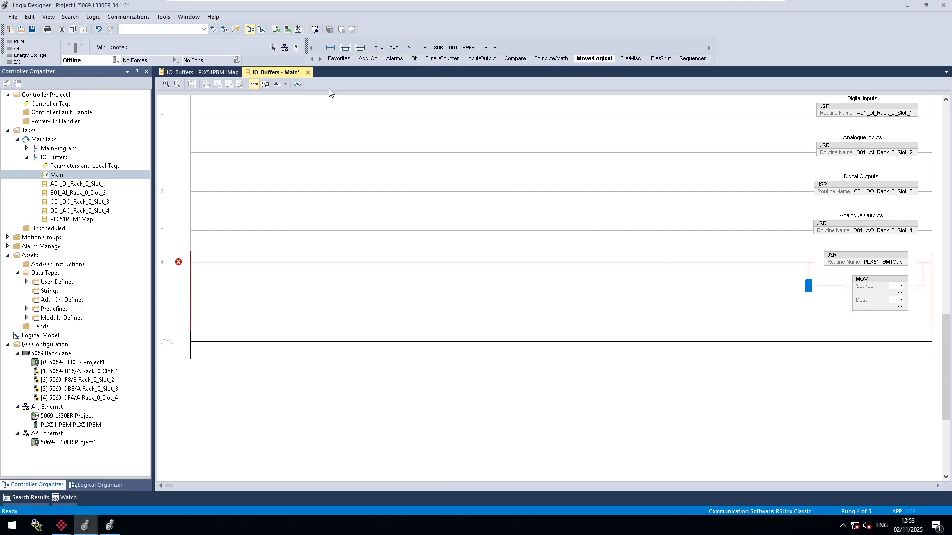
pyautogui.click(359, 49)
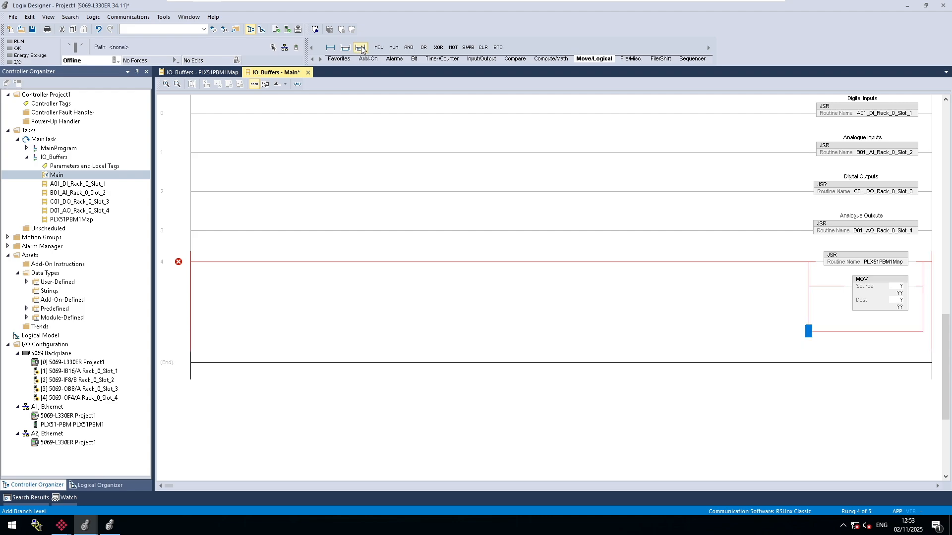
pyautogui.click(339, 59)
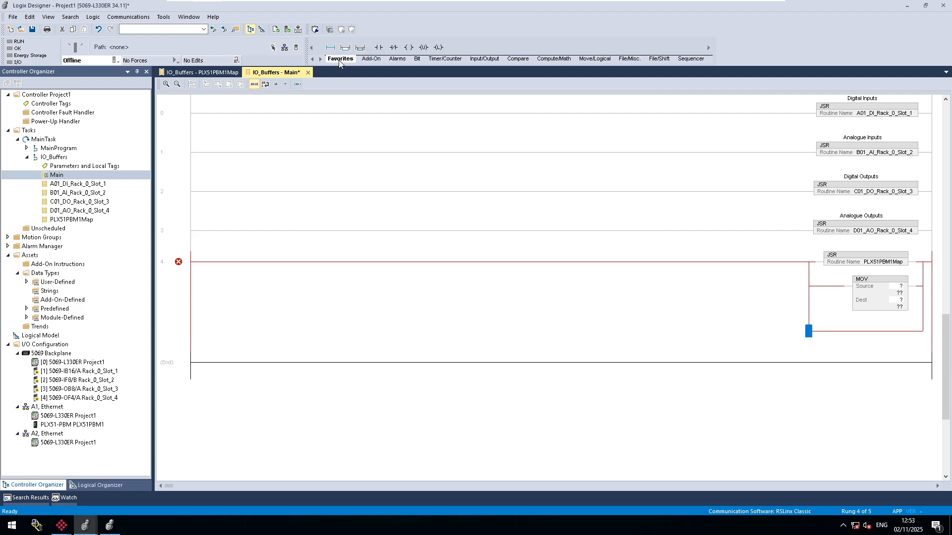
pyautogui.click(438, 47)
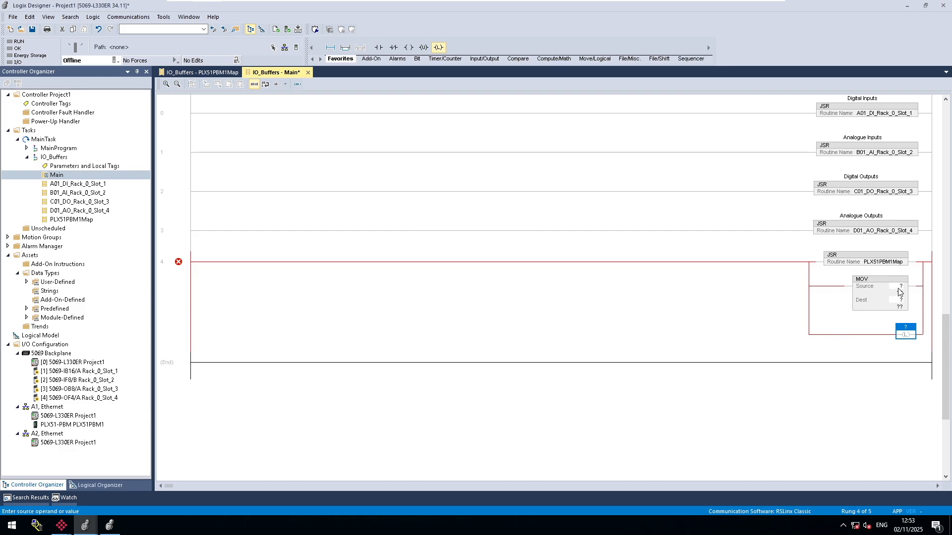
# Copy the PLX51PBM1_MasterControl tag name from the PLX51PBM1Map routine and set the MOV destination to PLX51PBM1_MasterControl.MasterControl.
pyautogui.click(213, 74)
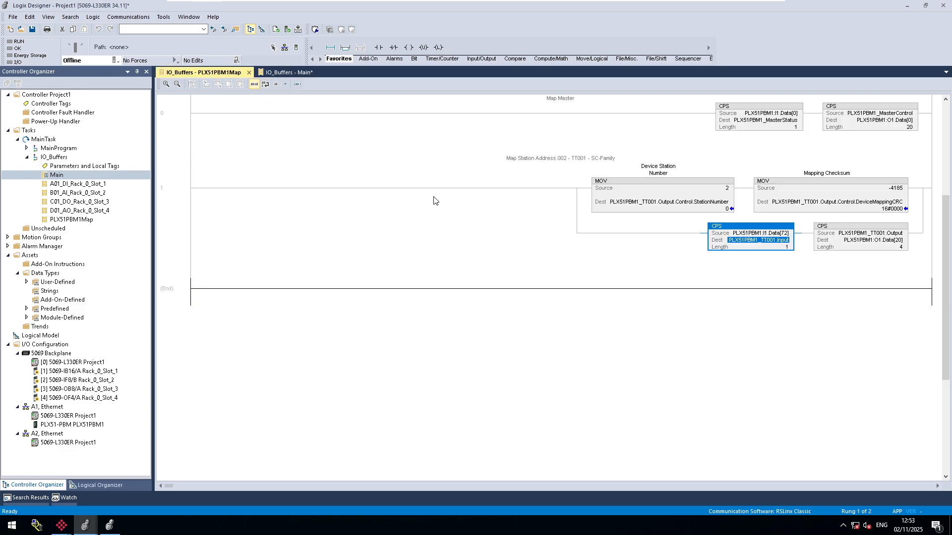
pyautogui.doubleClick(885, 113)
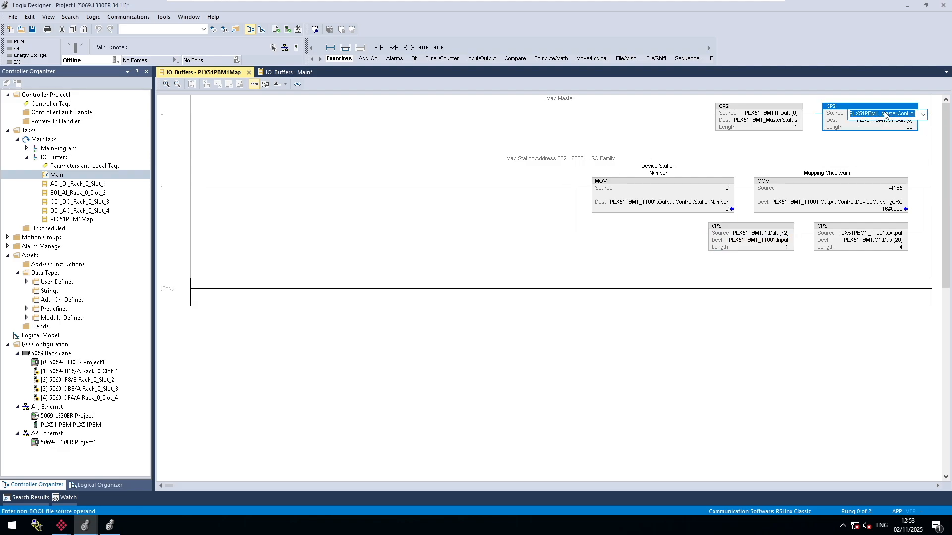
pyautogui.rightClick(883, 113)
pyautogui.click(865, 138)
pyautogui.click(293, 72)
pyautogui.doubleClick(889, 300)
pyautogui.rightClick(891, 301)
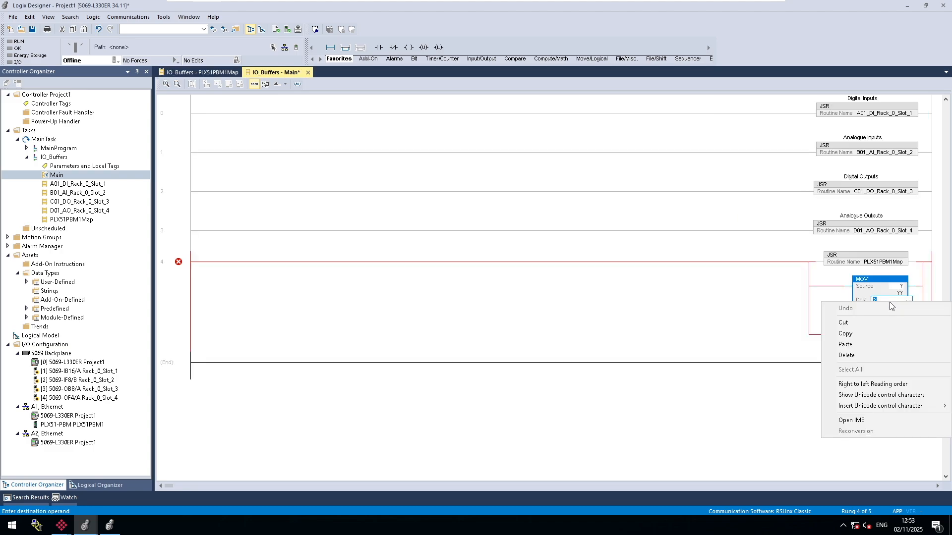
pyautogui.click(875, 344)
pyautogui.write('.MasterControl')
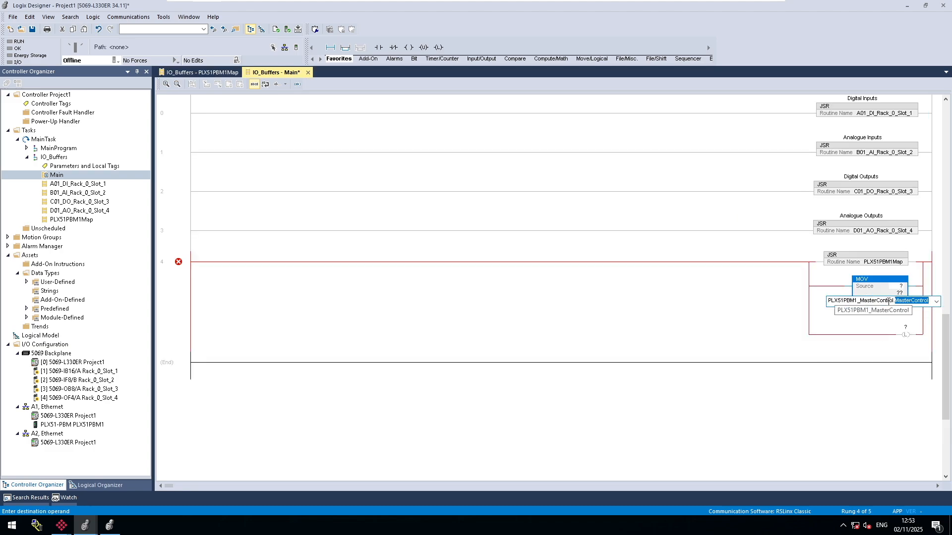
pyautogui.press('Return')
# Set the MOV source to 3 and select the unassigned Output Latch on the branch below it.
pyautogui.doubleClick(896, 301)
pyautogui.write('3')
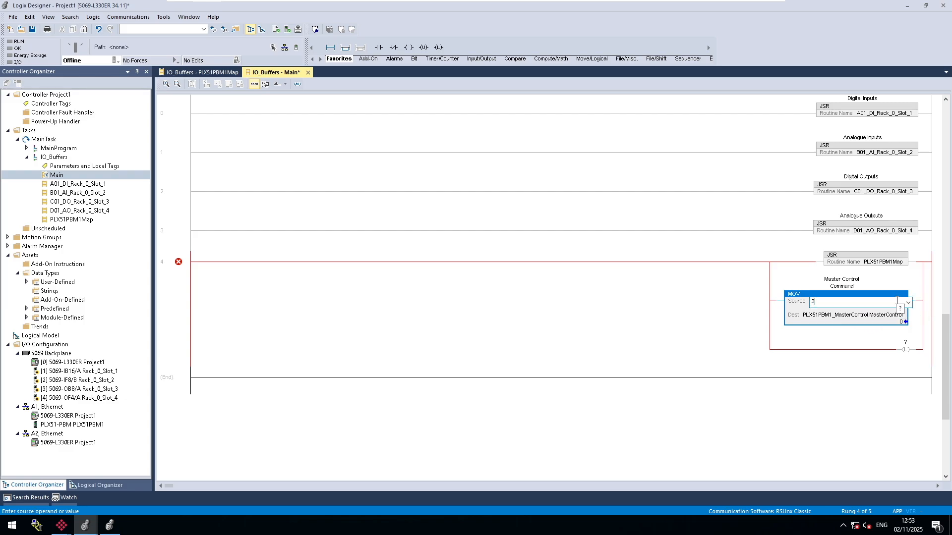
pyautogui.press('Return')
pyautogui.click(722, 314)
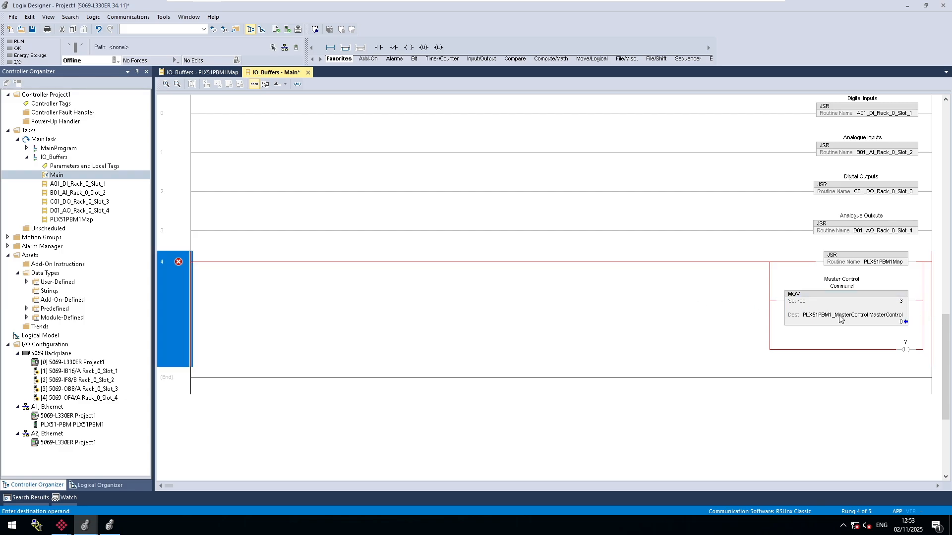
pyautogui.click(859, 320)
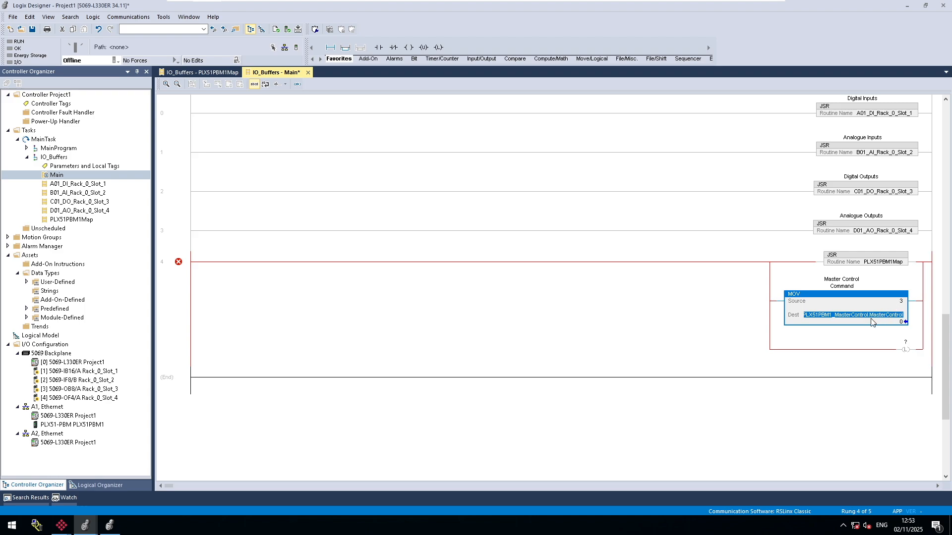
pyautogui.click(906, 350)
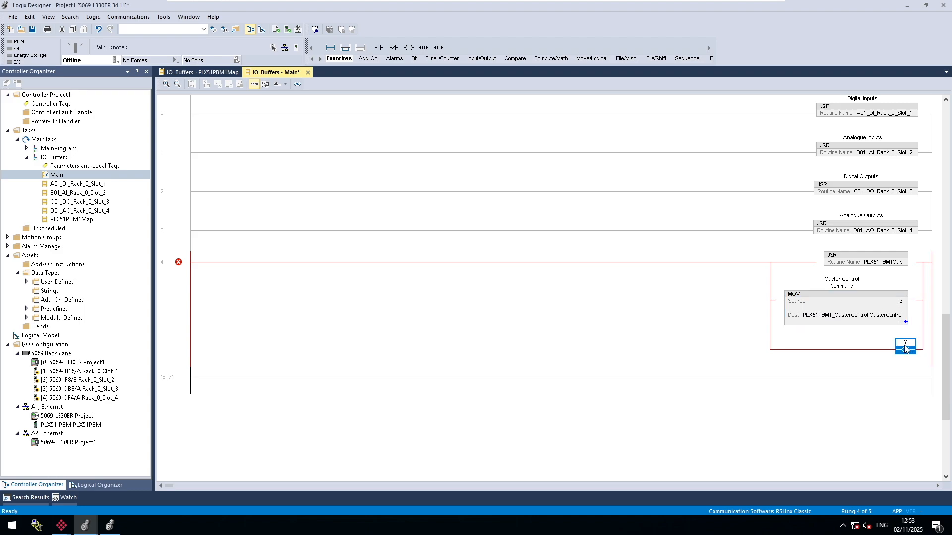
# Assign PLX51PBM1_MasterControl.DeviceEnable[2] to the Output Latch on rung 4's lowest branch and toggle that bit on.
pyautogui.doubleClick(905, 347)
pyautogui.rightClick(905, 343)
pyautogui.click(881, 388)
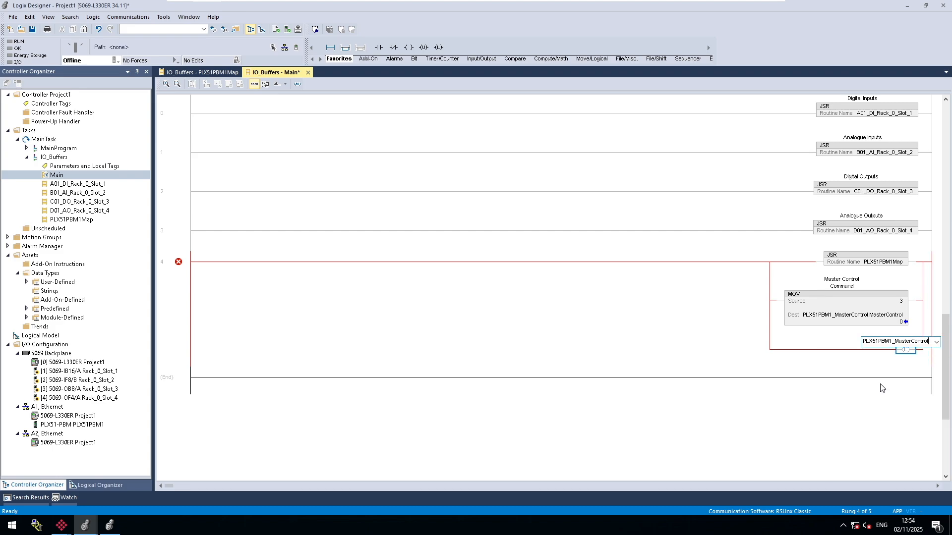
pyautogui.write('.MasterControl')
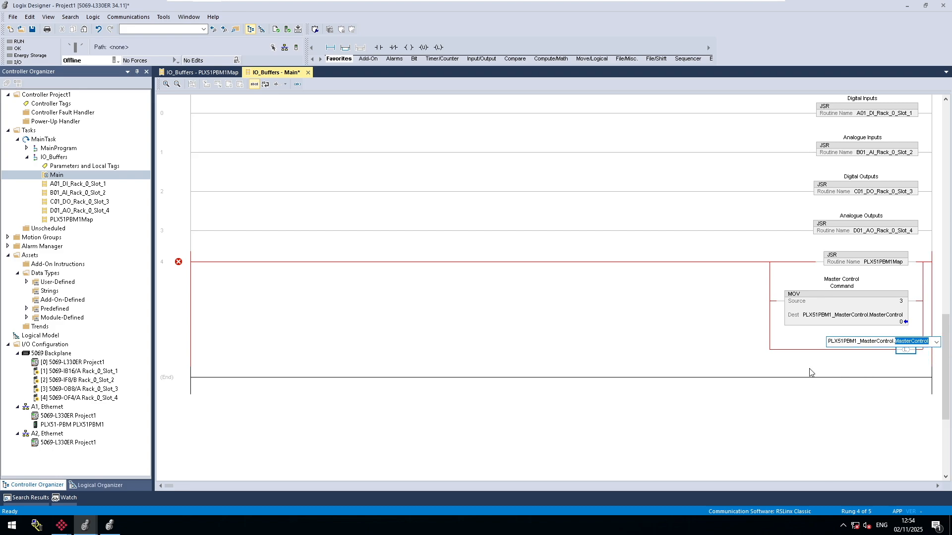
pyautogui.click(936, 342)
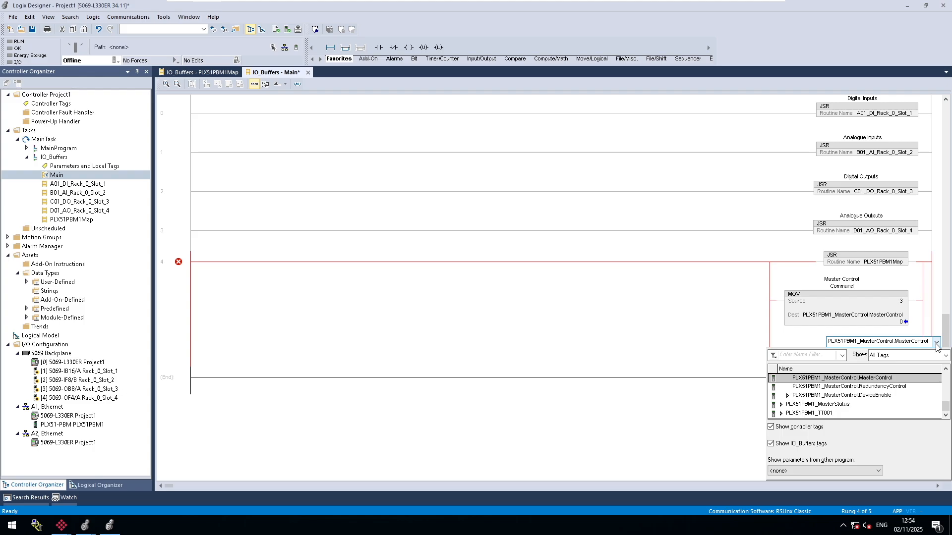
pyautogui.click(853, 398)
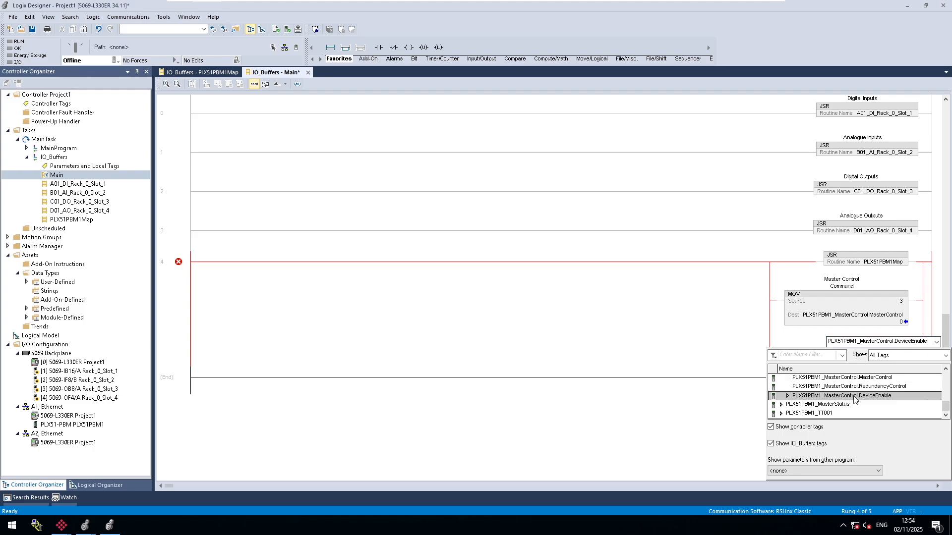
pyautogui.doubleClick(854, 398)
pyautogui.write('[2')
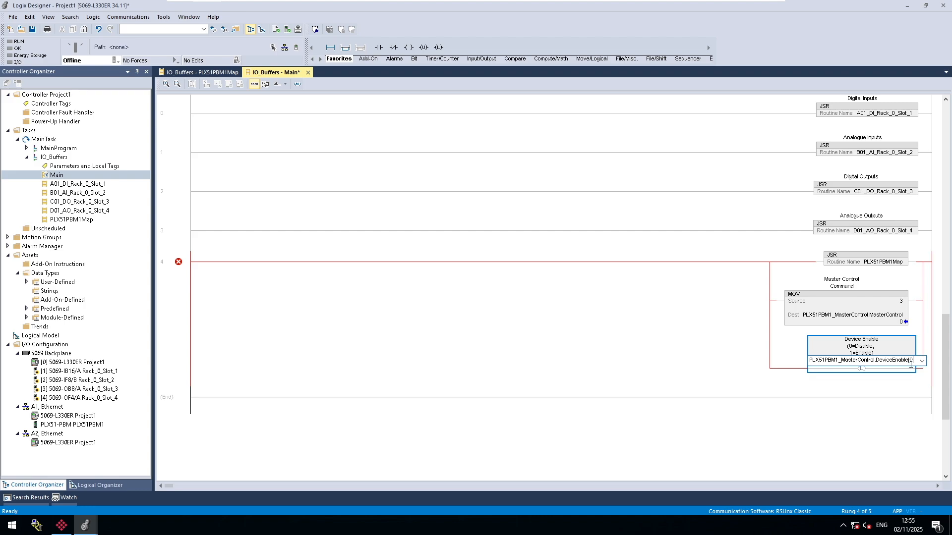
pyautogui.press('Return')
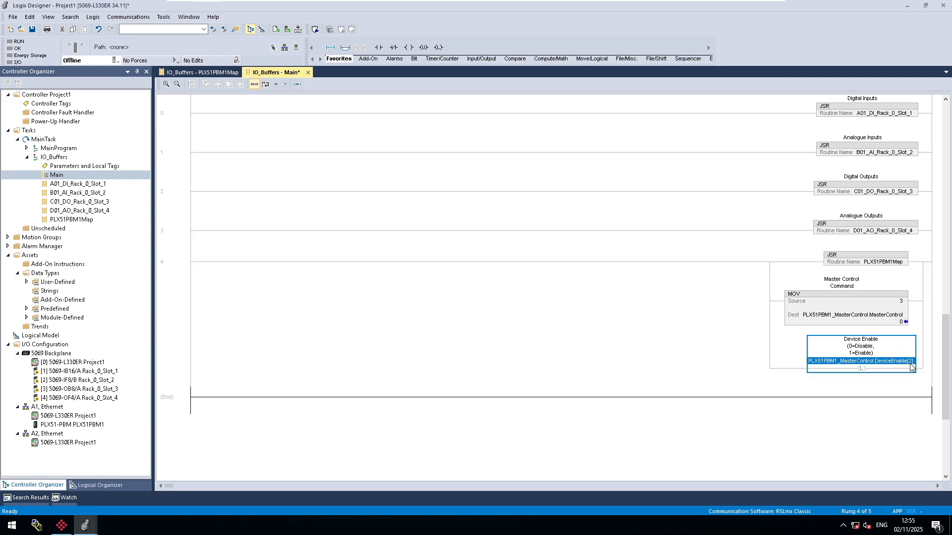
pyautogui.click(911, 369)
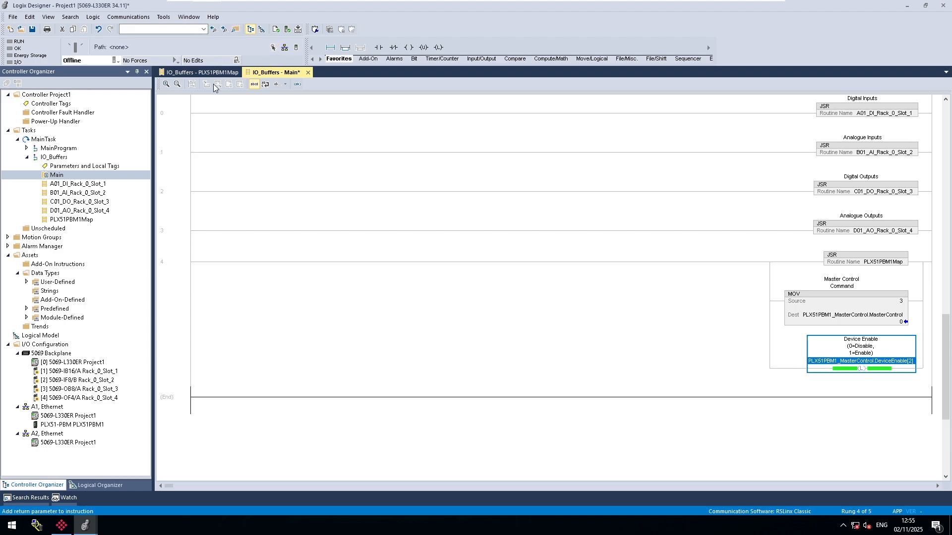
# Check the station number source in the PLX51PBM1Map routine, save the project, and return to the IO_Buffers Main routine.
pyautogui.click(201, 72)
pyautogui.click(714, 190)
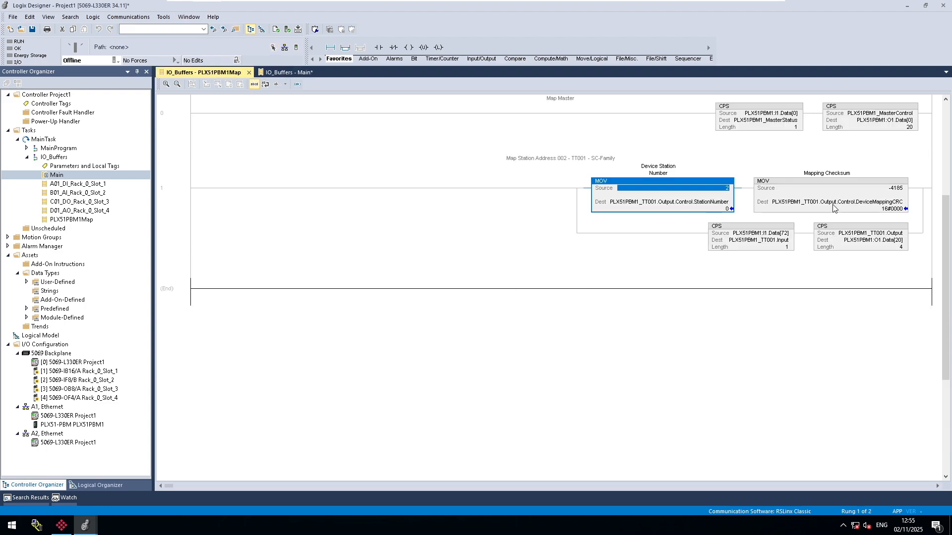
pyautogui.hotkey('ctrl', 's')
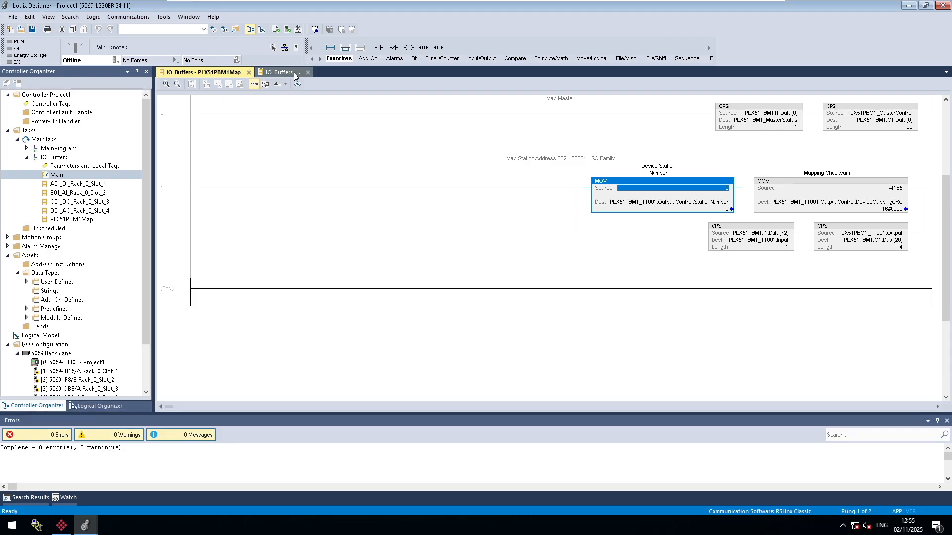
pyautogui.click(293, 72)
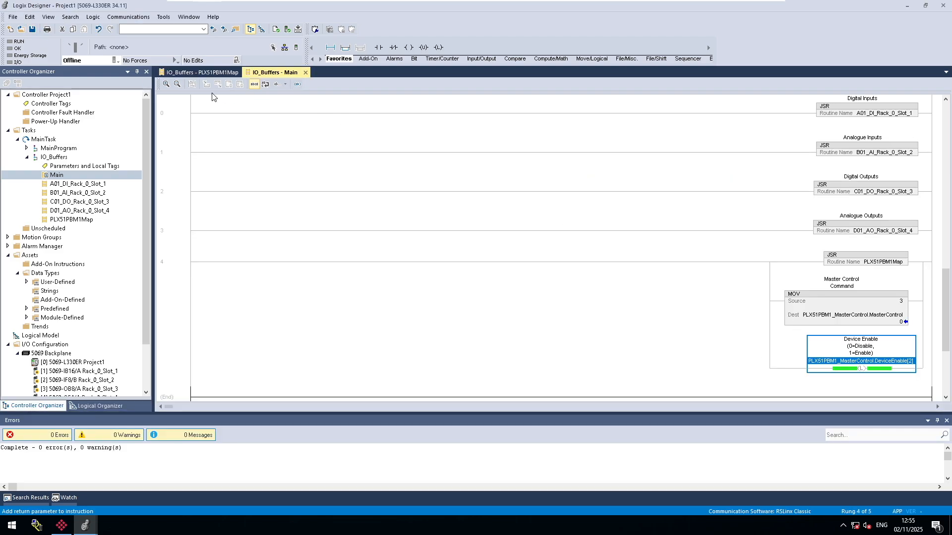